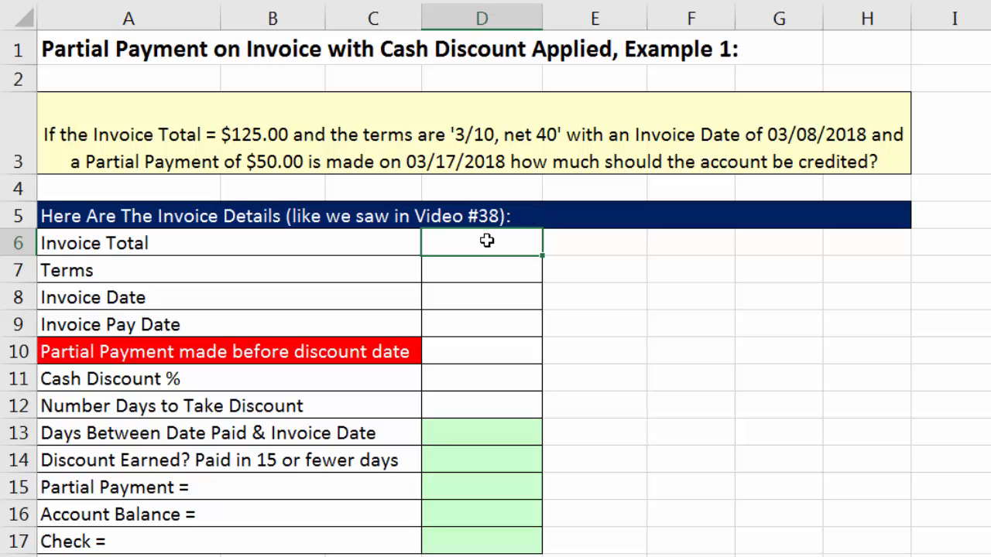
Enter an invoice total of 125 in D6 and the terms "3/10 , net 40" in D7
type("125")
key("Return")
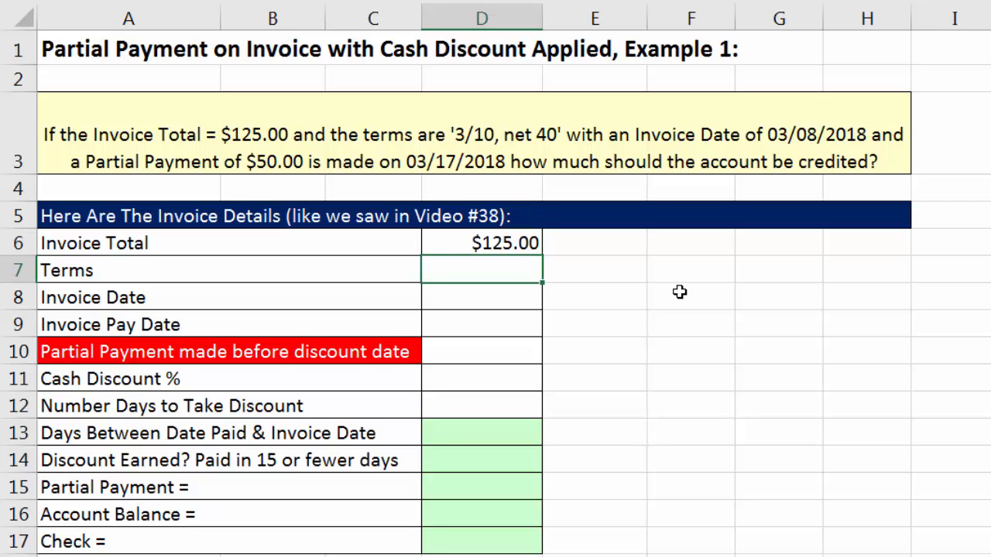
type("3/10 , net 40")
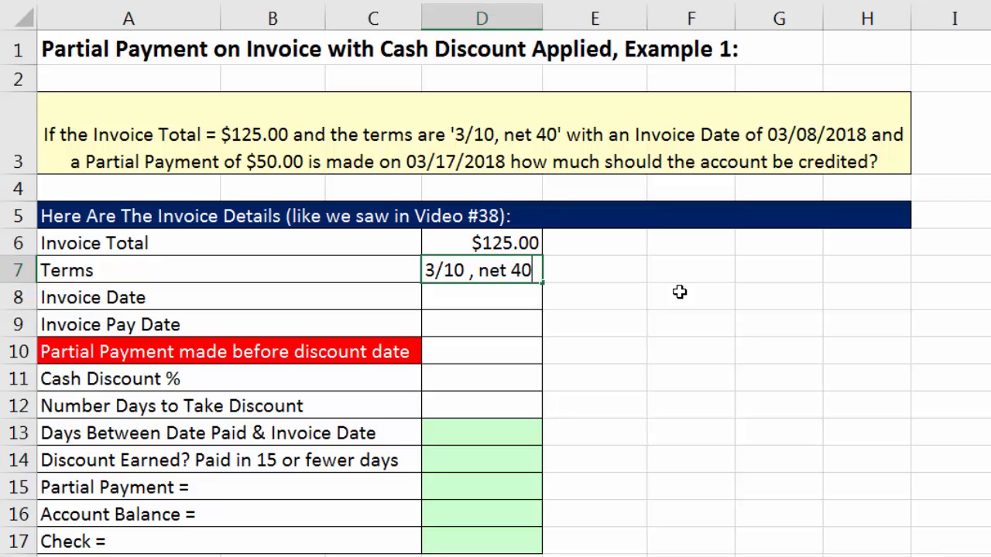
key("Return")
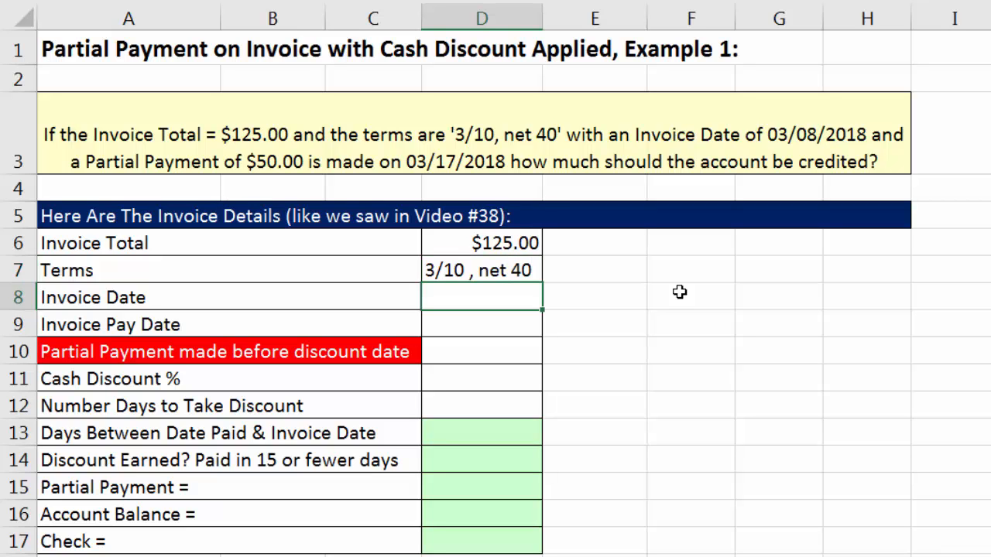
Enter the invoice date 3/8/2018 in D8 and the invoice pay date 3/17/2018 in D9
type("3/8/2018")
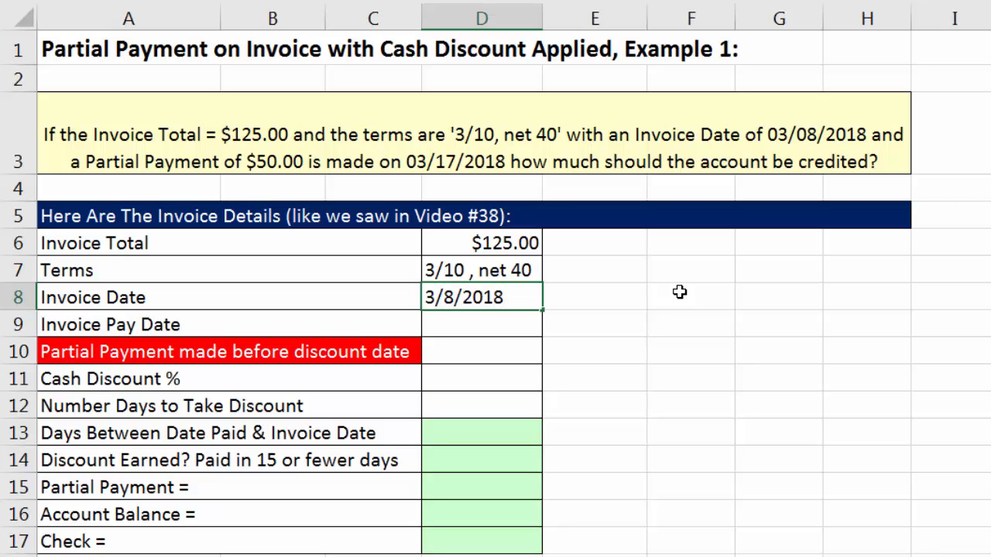
key("Return")
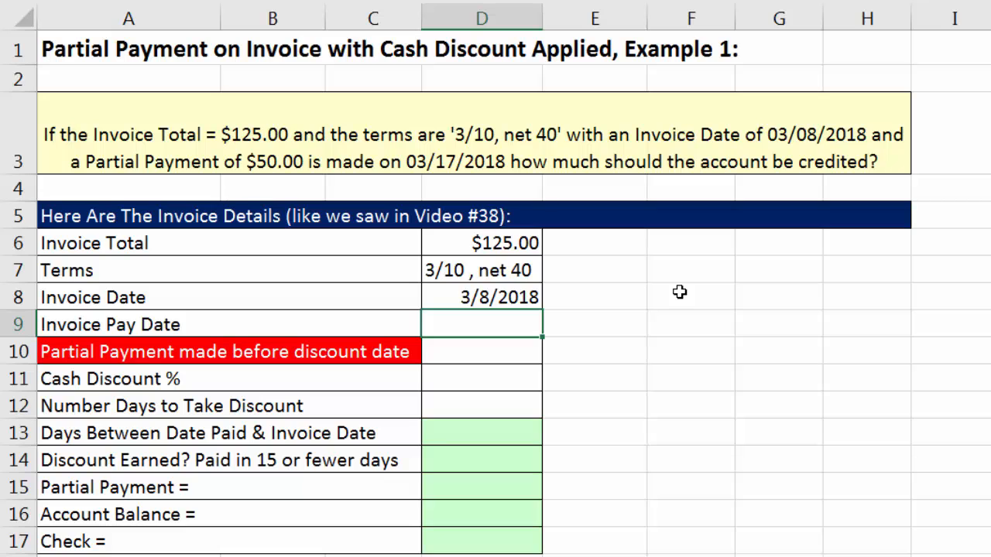
type("3/17/2018")
key("Return")
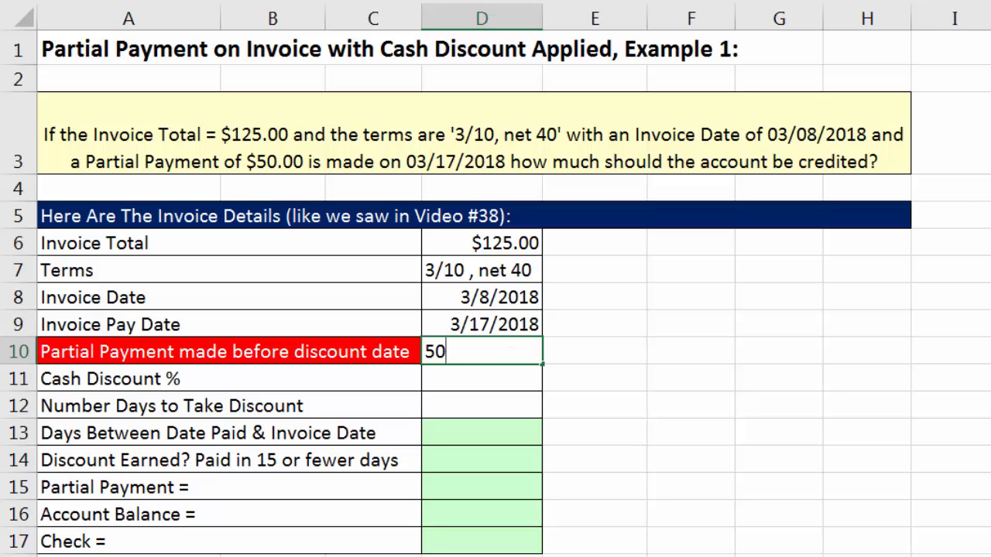
Fill D10:D12 with the partial payment of 50, the cash discount rate of .03 and 10 days to take the discount
key("Return")
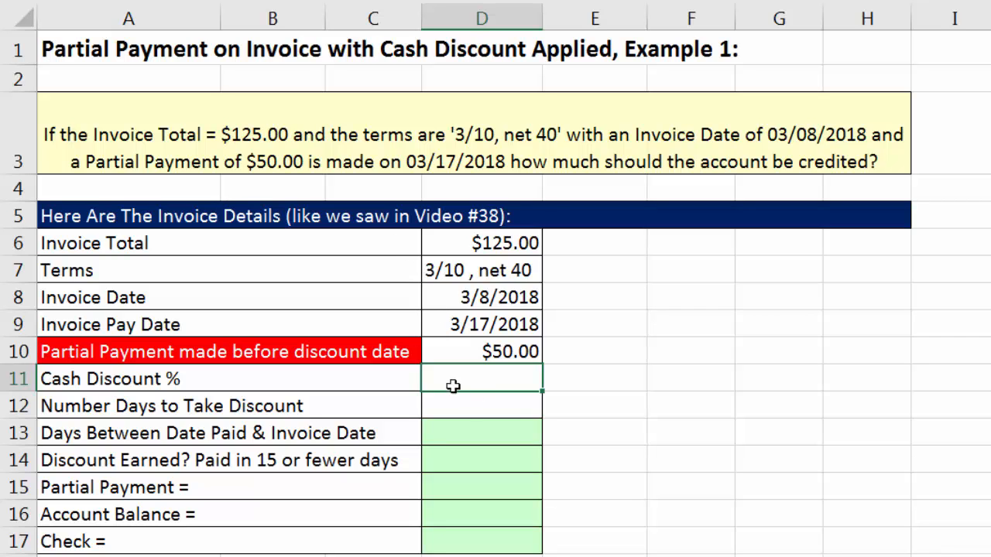
type(".03")
key("Return")
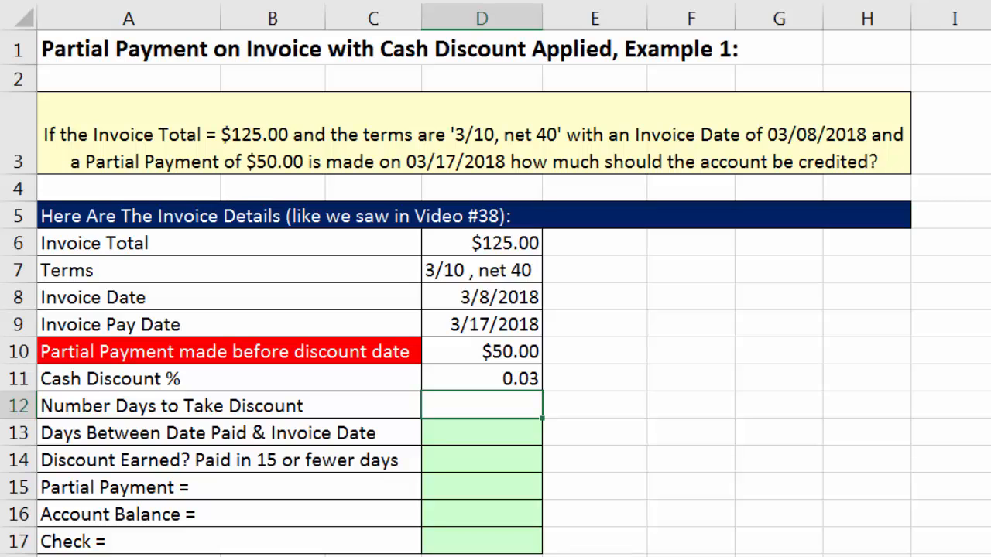
type("10")
key("Return")
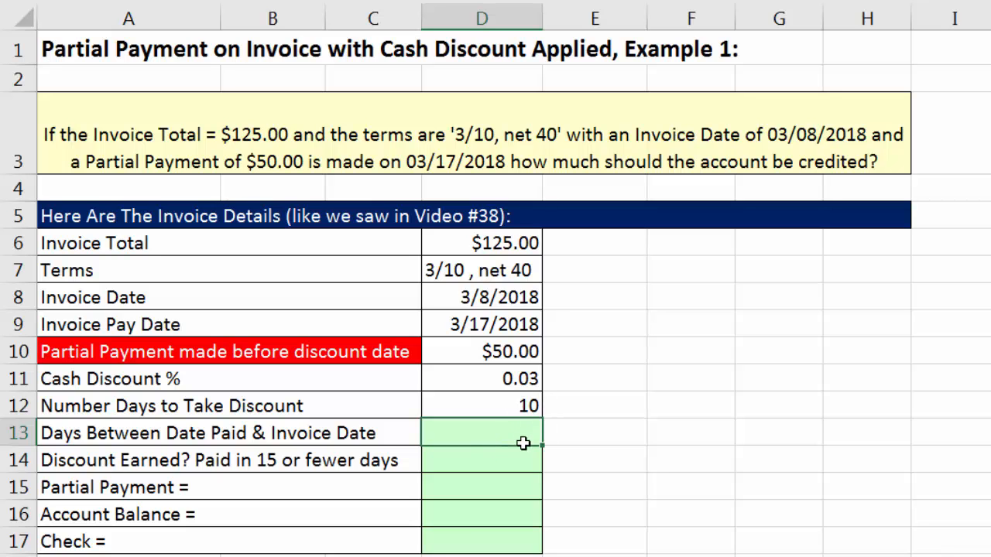
Calculate the days between the pay date and the invoice date in D13 with =D9-D8
key("Up")
key("Up")
key("Up")
key("Up")
key("Up")
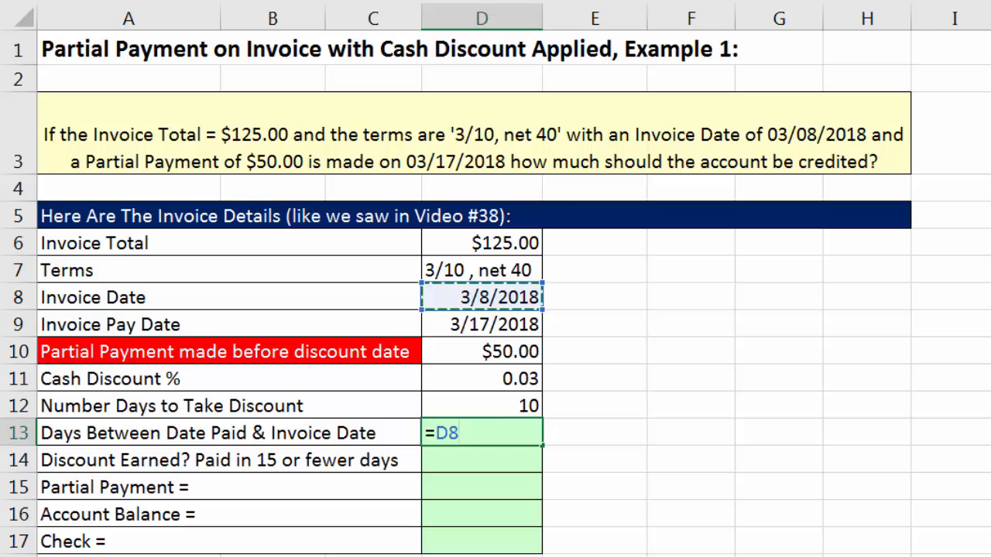
key("Down")
type("-")
key("Up")
key("Up")
key("Up")
key("Up")
key("Up")
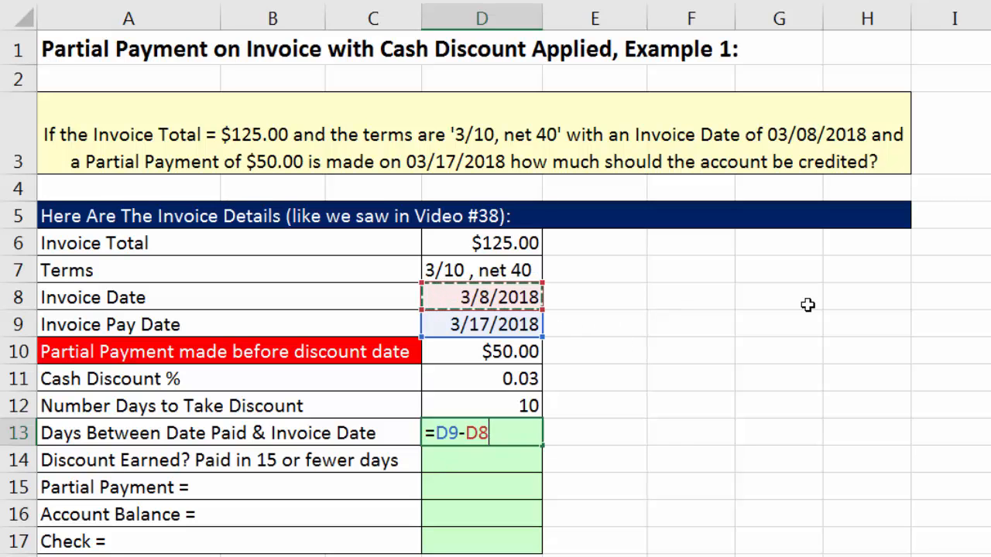
key("Return")
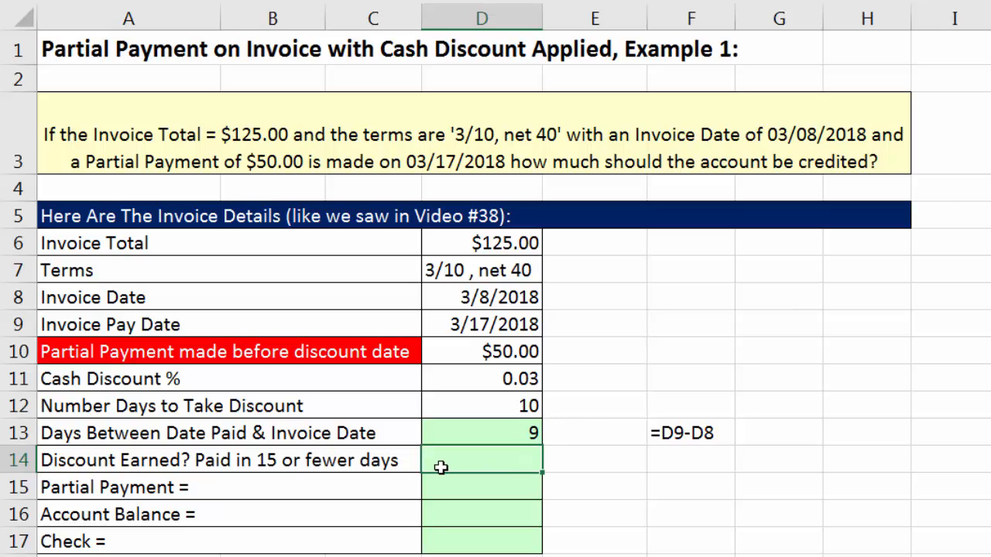
Test in D14 whether the discount is earned with the formula =D13<=D12
type("=")
key("Up")
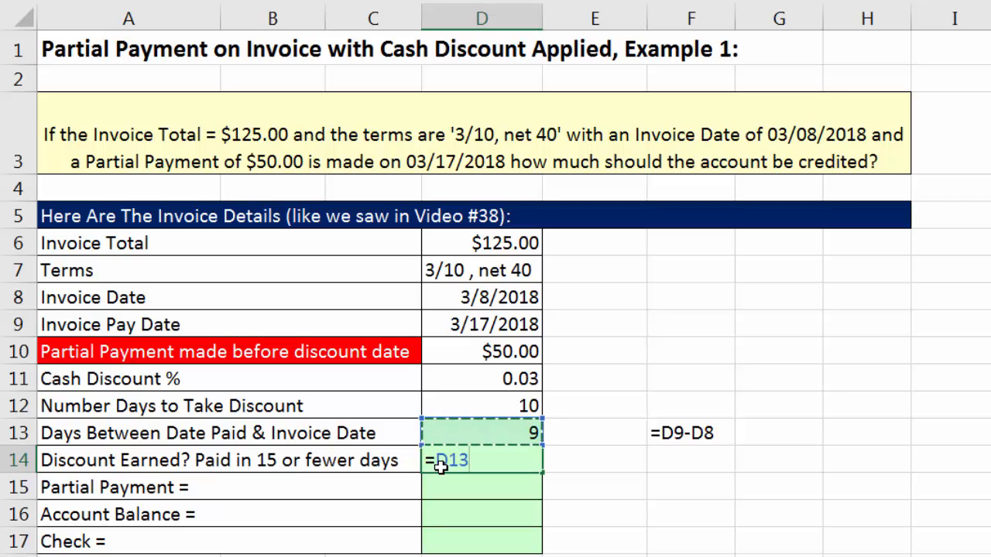
type("<")
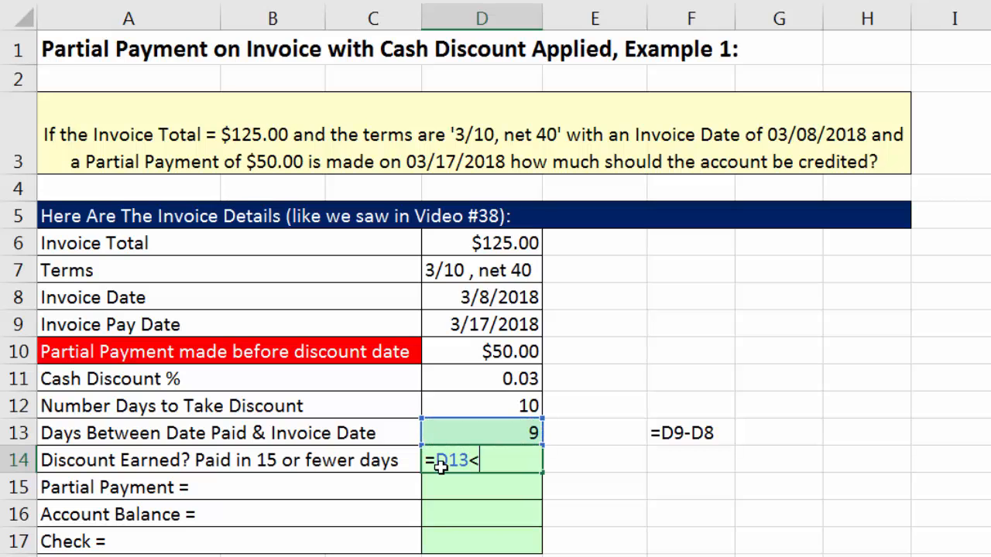
type("=")
key("Up")
key("Up")
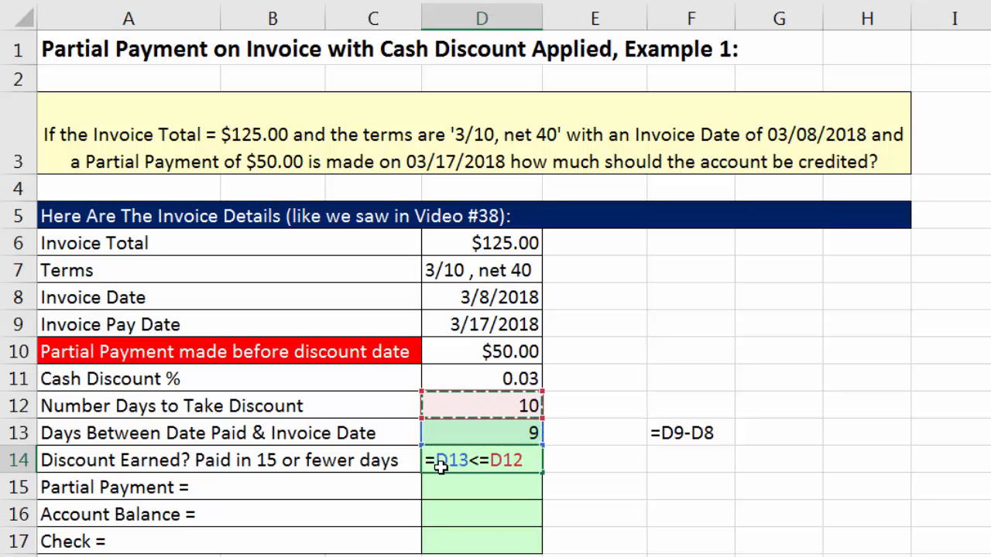
key("Return")
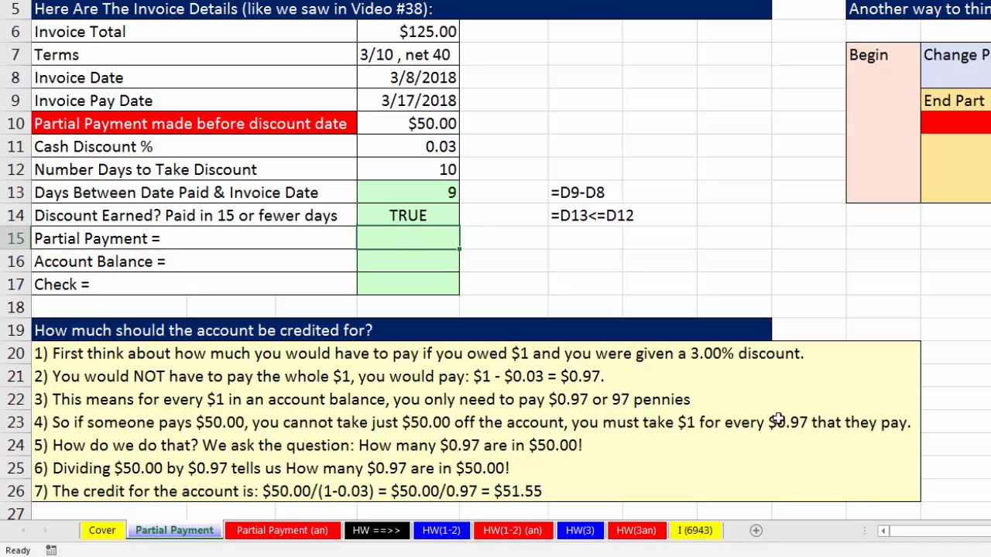
Calculate the partial payment credit in D15 with =ROUND(D10/(1-D11),2)
type("=round")
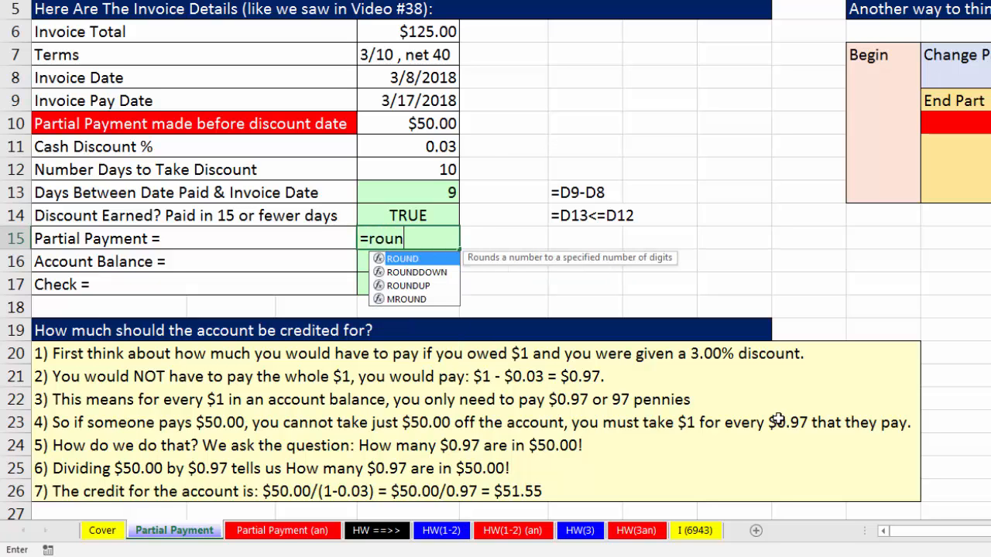
key("Tab")
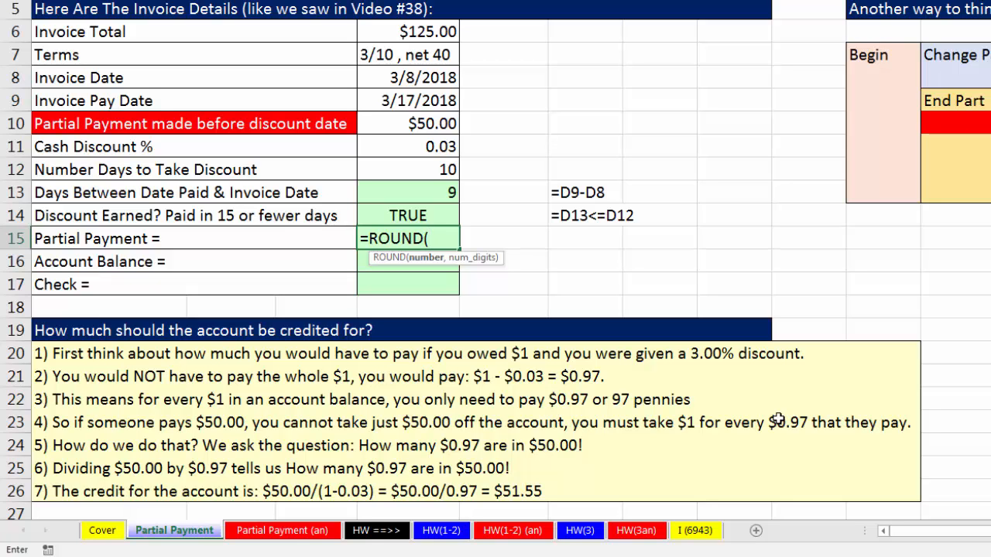
left_click(435, 129)
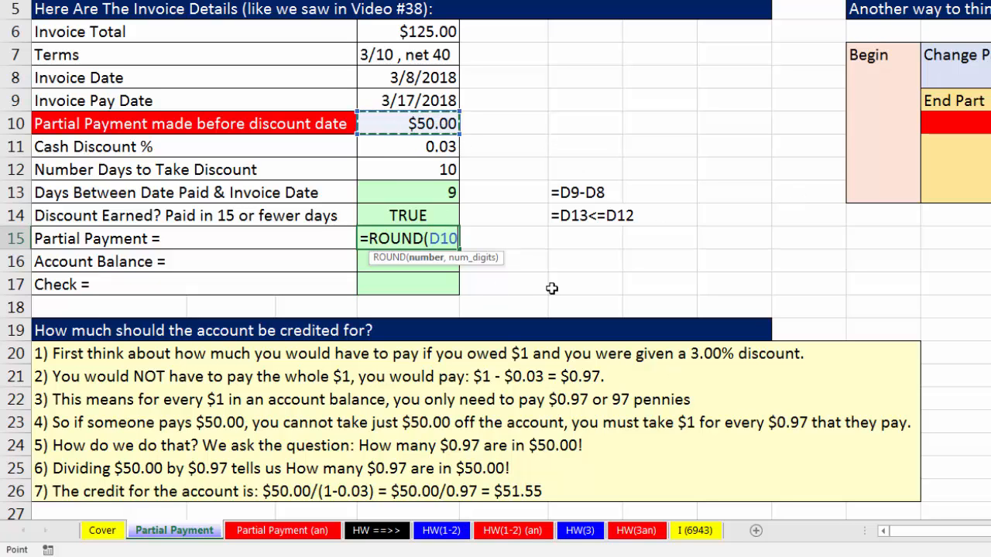
type("/(1")
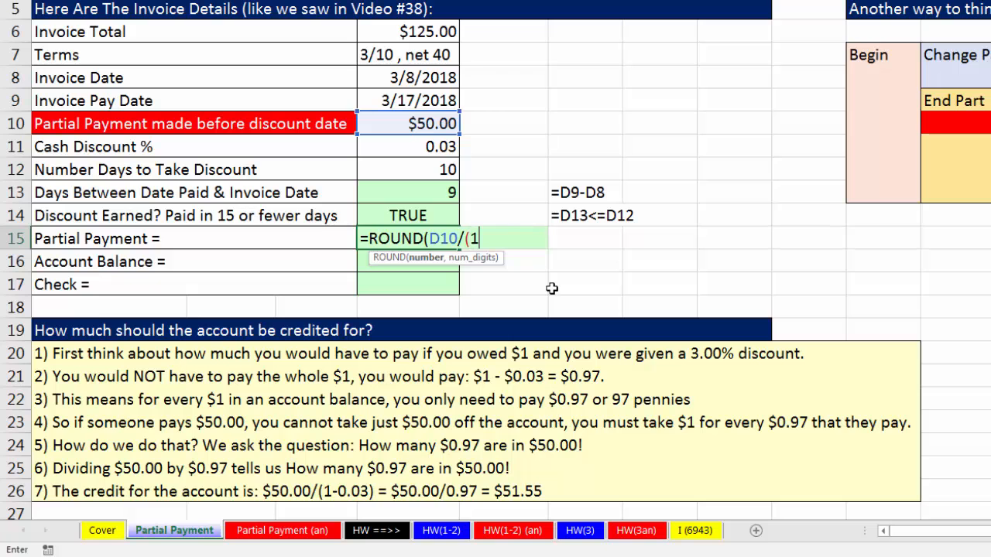
type("-")
key("Up")
key("Up")
key("Up")
key("Up")
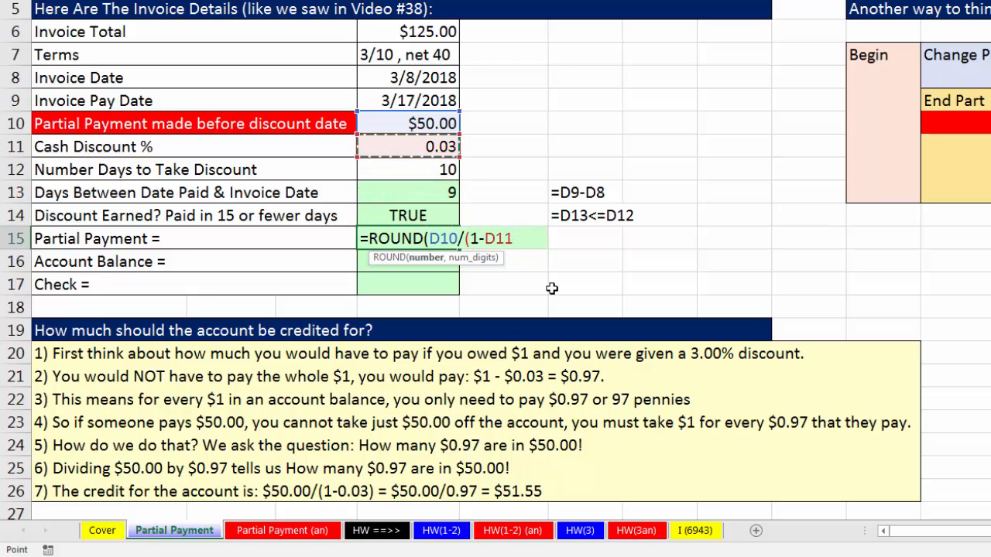
type(")")
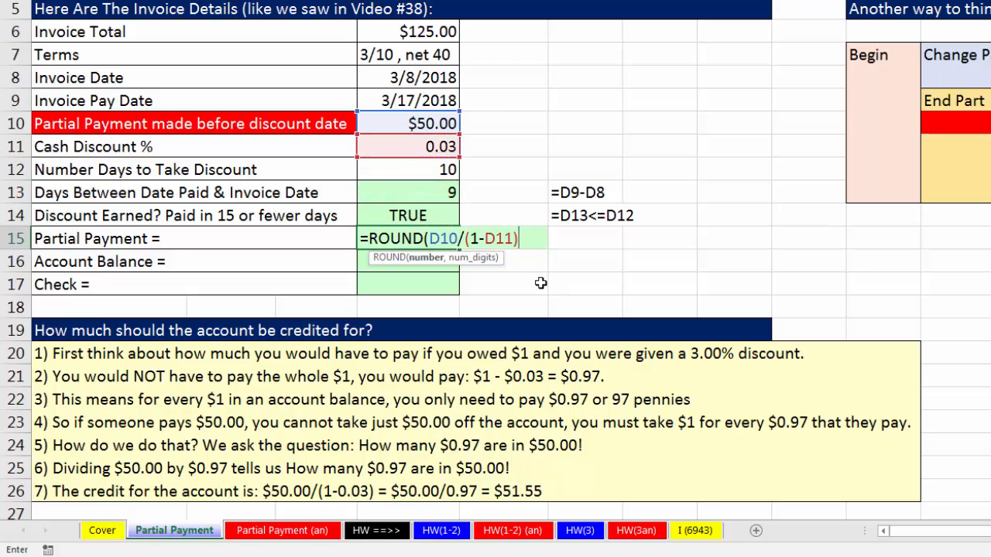
left_click_drag(429, 239, 528, 235)
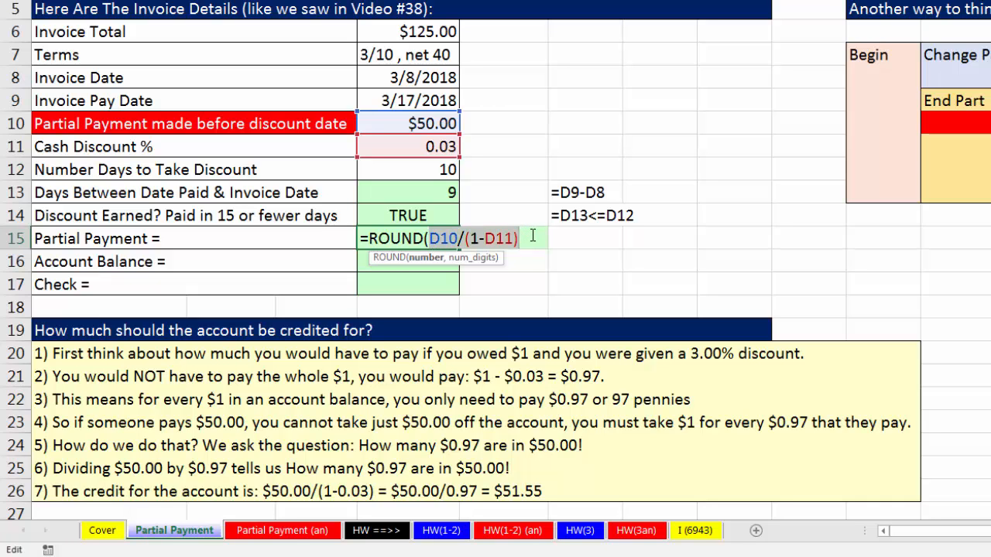
left_click(524, 245)
type(",2")
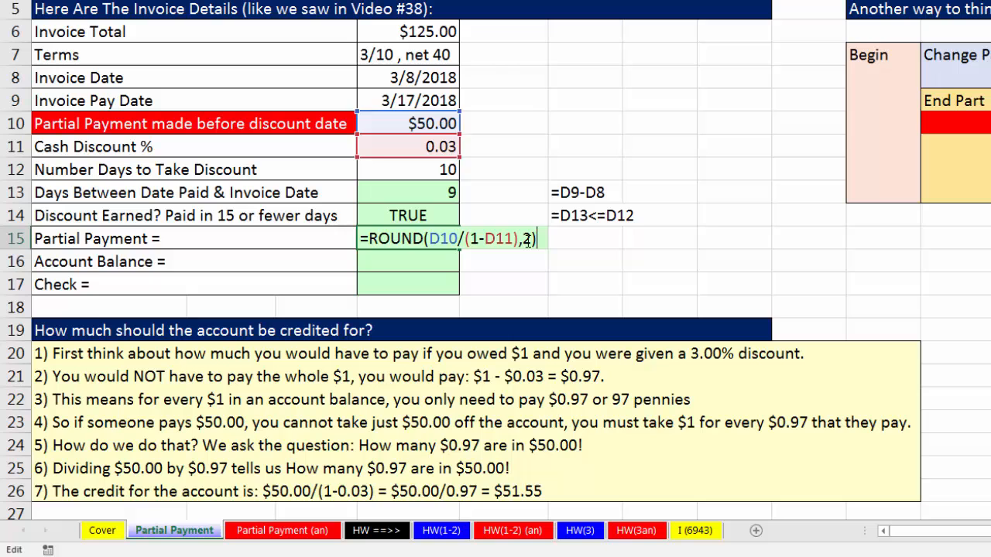
key("Return")
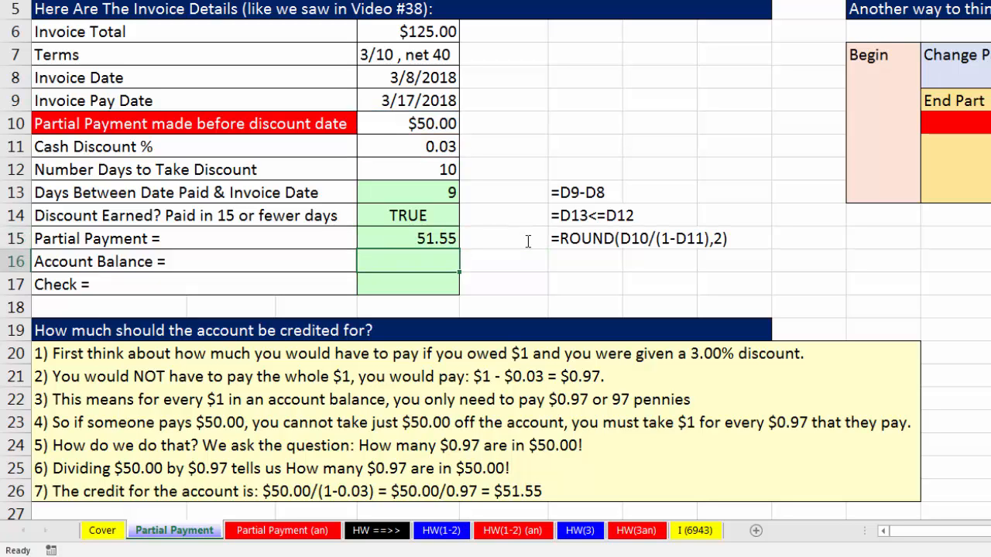
Calculate the remaining account balance in D16 with the formula =D6-D15
type("=")
key("Up")
key("Up")
key("Up")
key("Up")
key("Up")
key("Up")
key("Up")
key("Up")
key("Up")
key("Up")
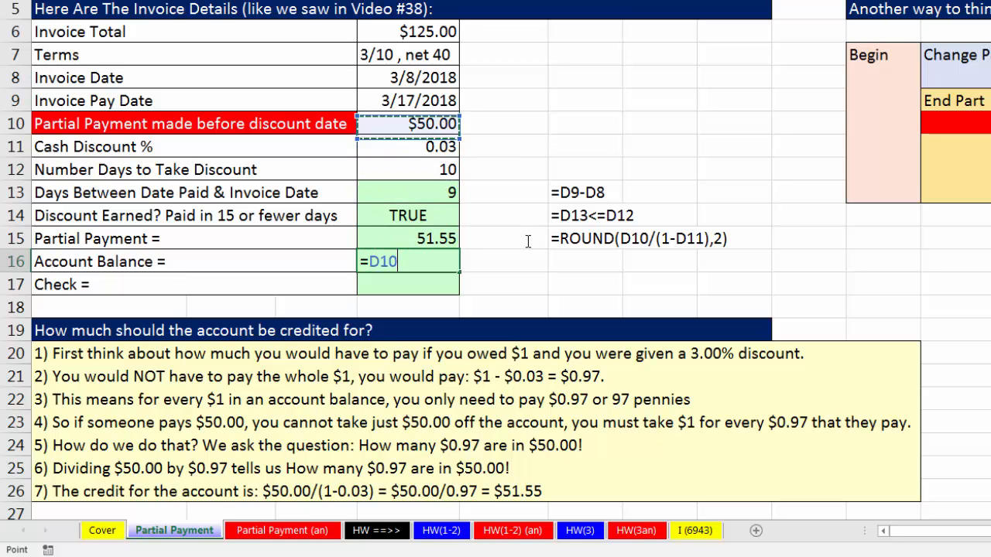
type("-")
key("Up")
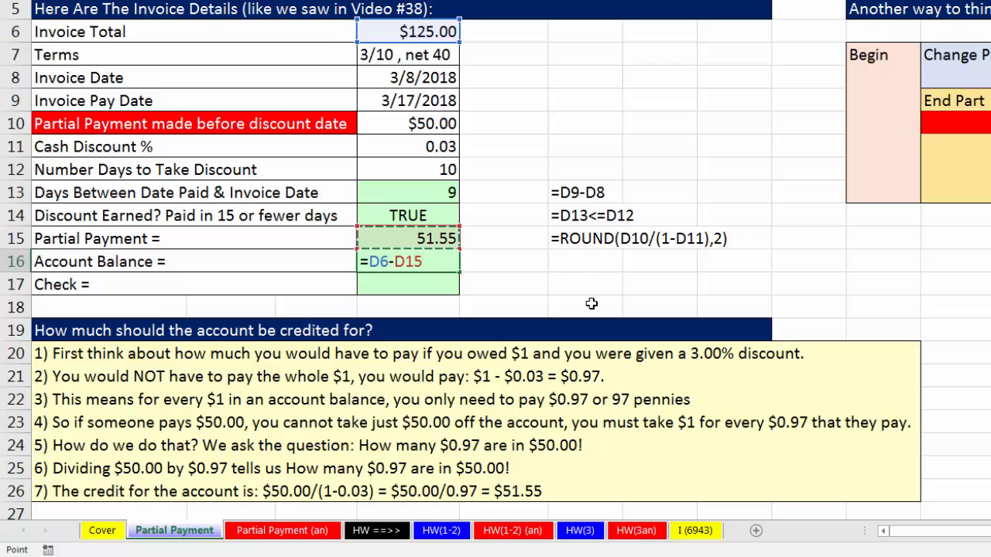
key("Return")
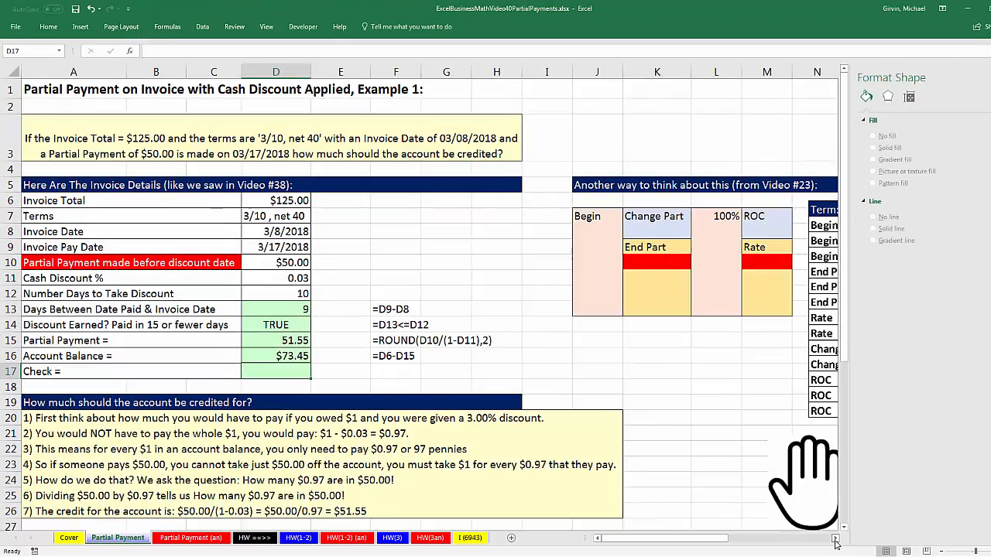
Mark the unknown Begin amount with ?? in J8 of the "Another way to think about this" diagram
left_click(834, 538)
left_click(834, 539)
left_click(835, 538)
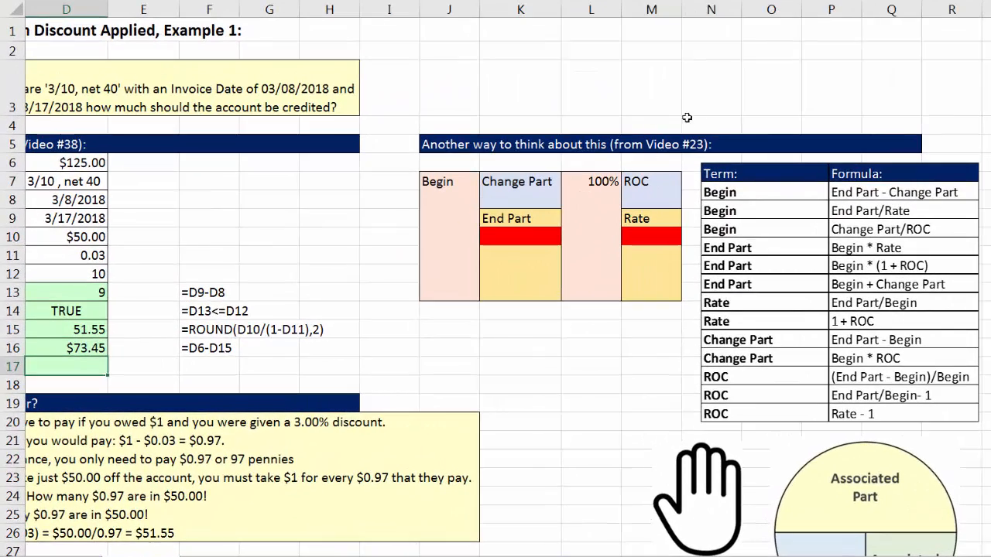
left_click_drag(428, 178, 448, 292)
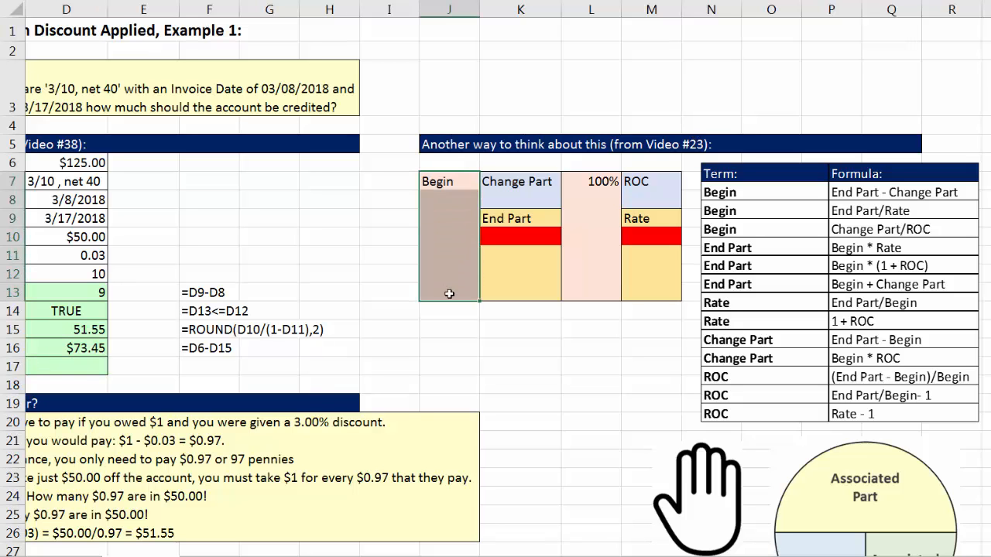
left_click(457, 197)
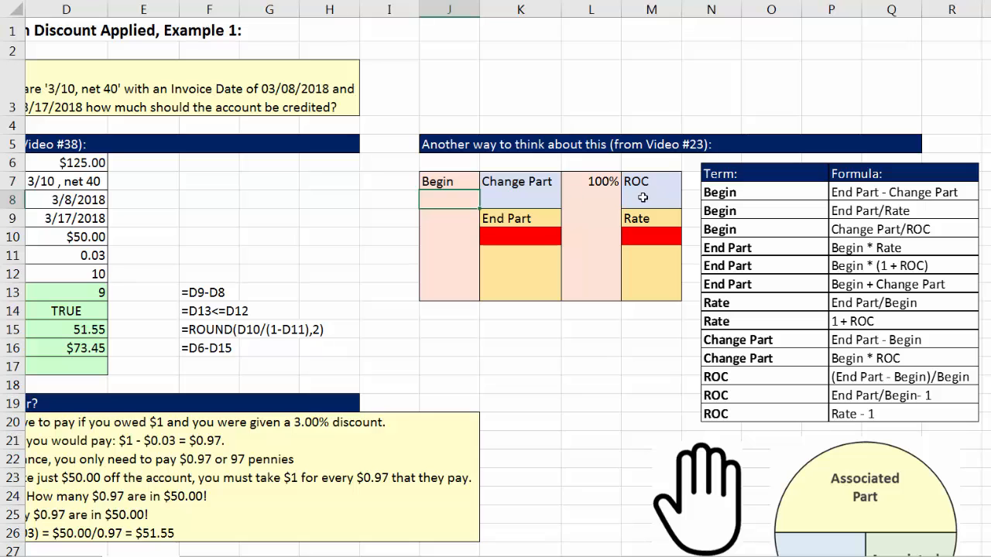
left_click(499, 222)
left_click(501, 233)
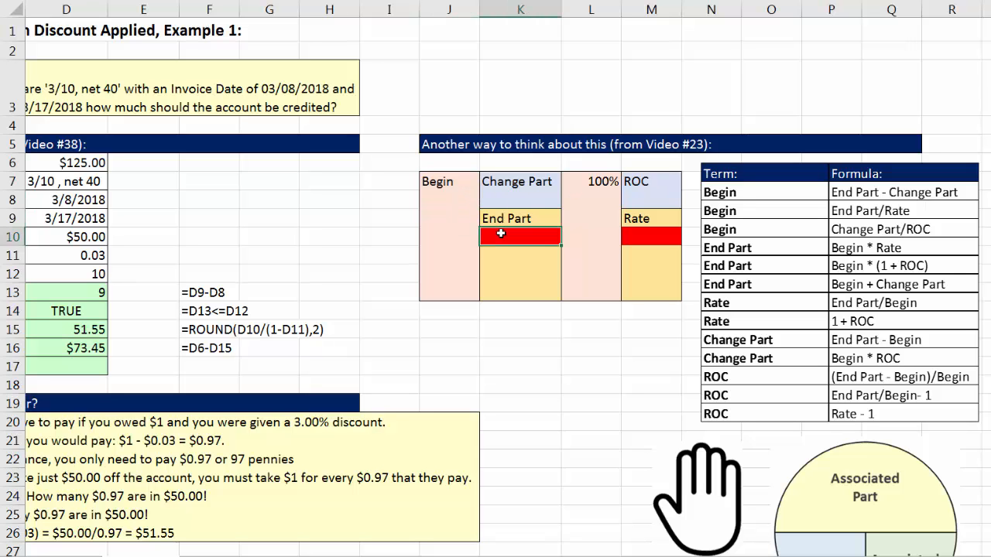
left_click(464, 198)
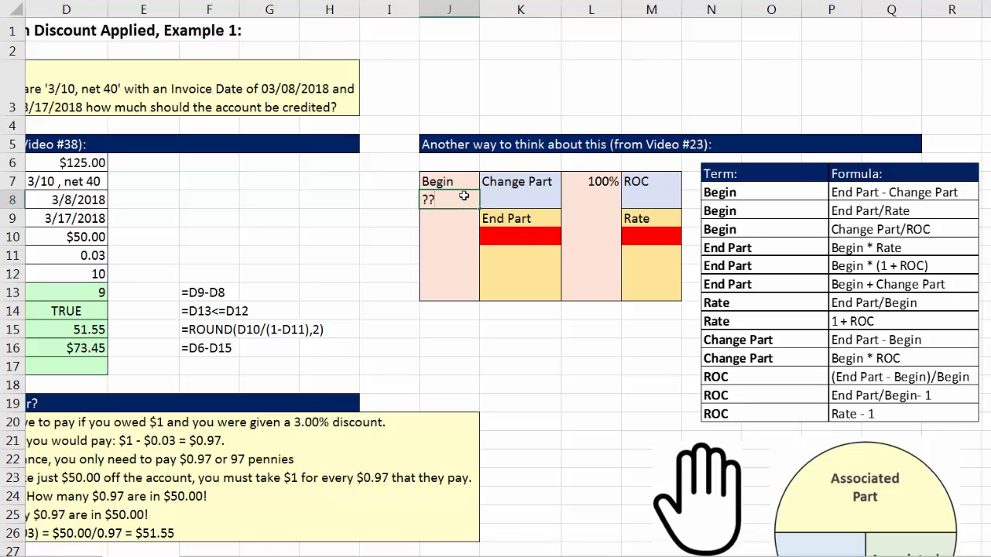
Link the End Part amount in K10 to the partial payment with the formula =D10
left_click(527, 237)
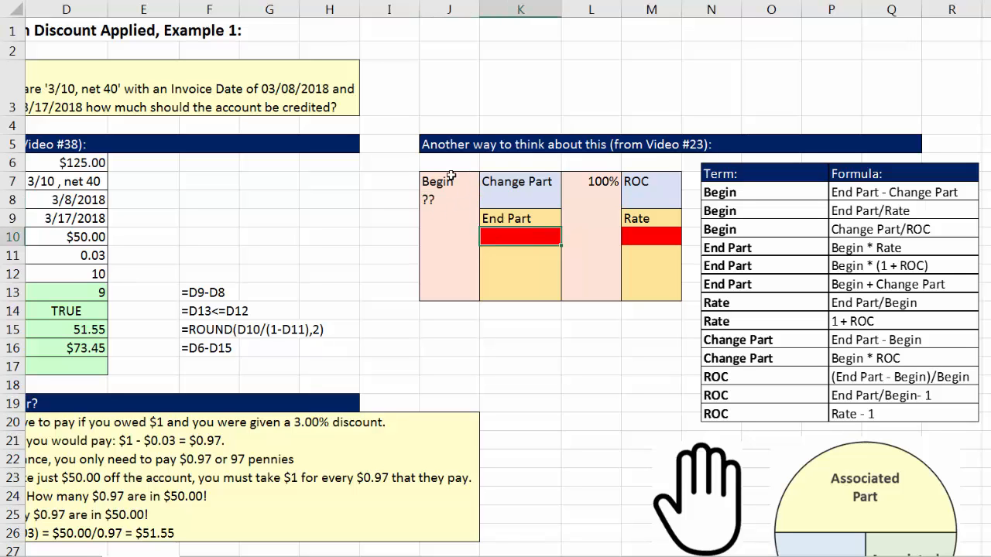
type("=")
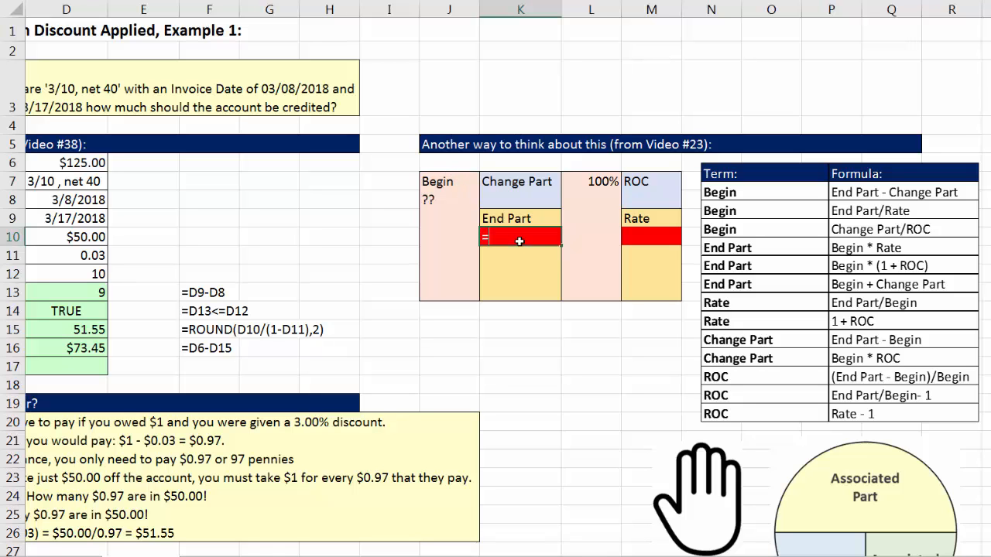
left_click(76, 242)
key("Return")
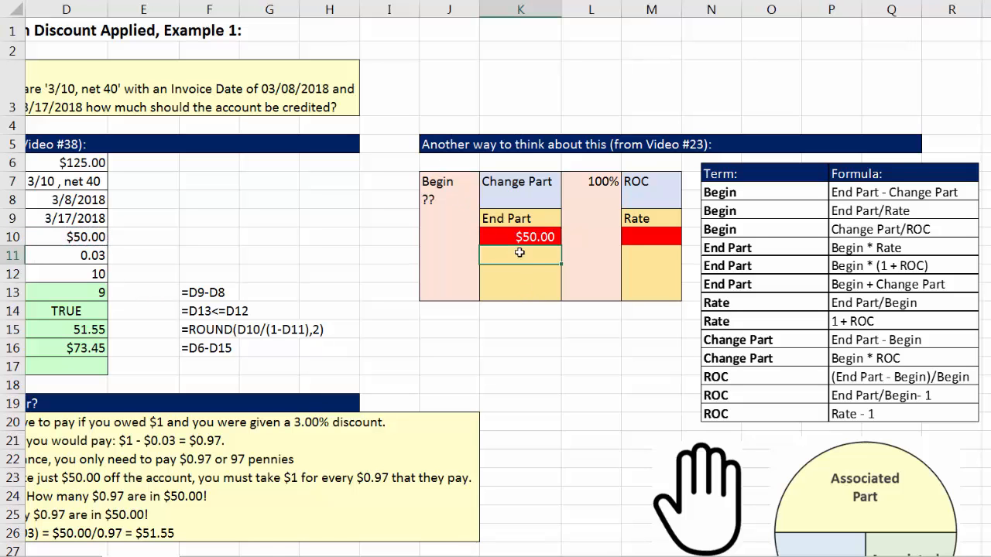
Enter the ROC in M8 as the negative of the cash discount percentage, using -D11
left_click(449, 202)
left_click_drag(449, 202, 445, 292)
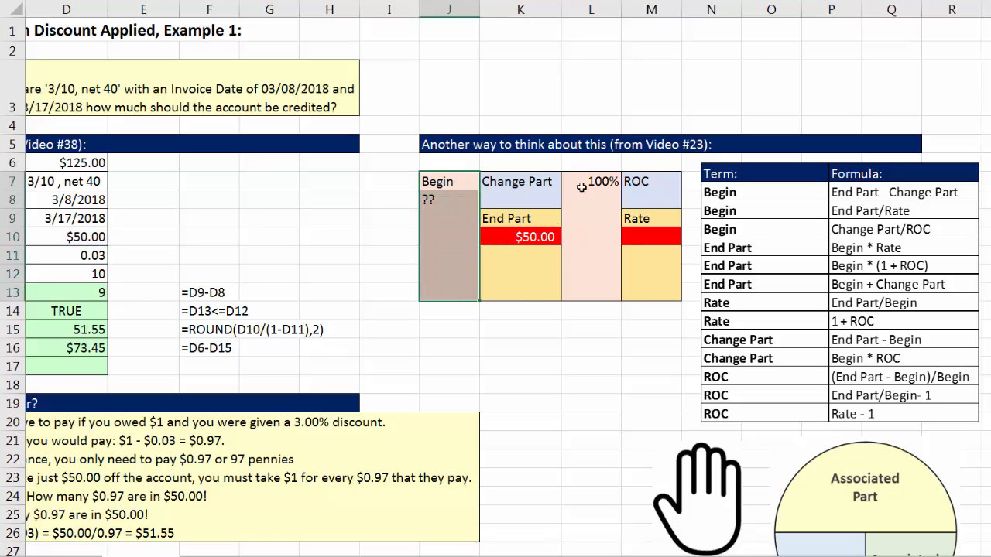
left_click_drag(584, 181, 589, 295)
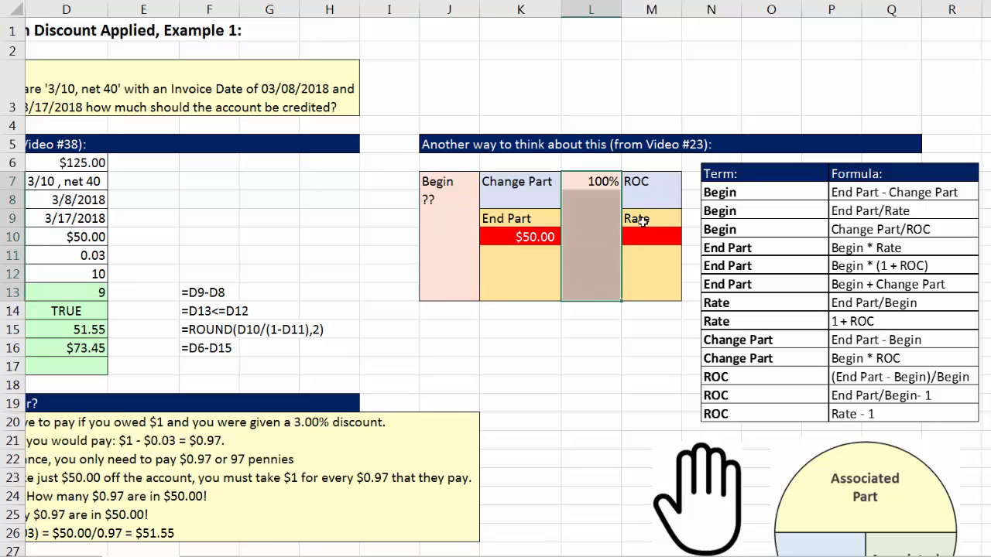
left_click(644, 199)
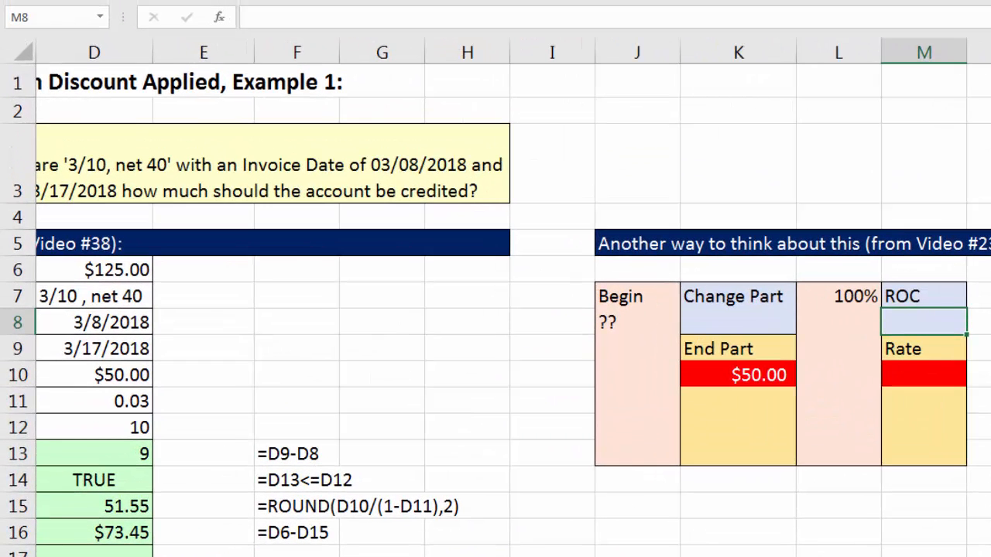
type("-")
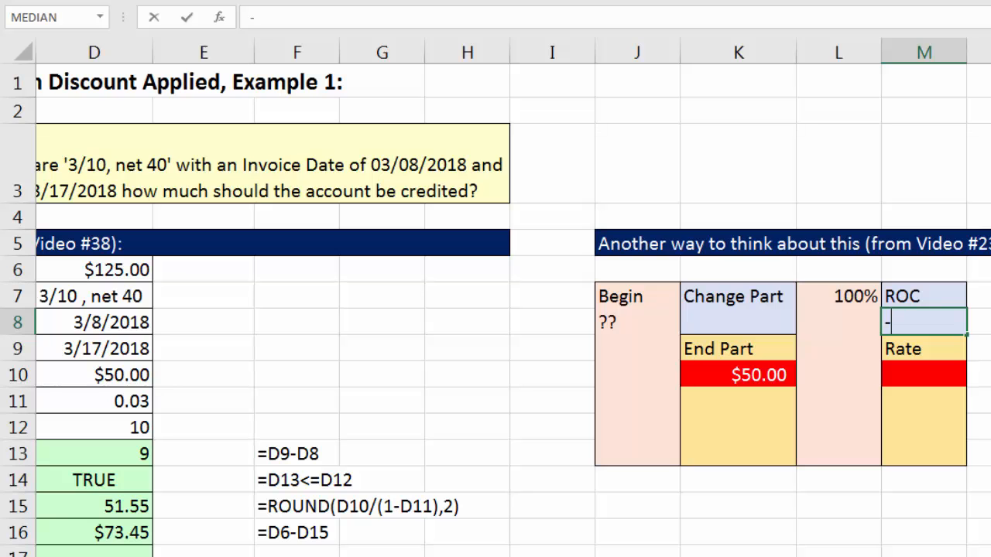
left_click(102, 401)
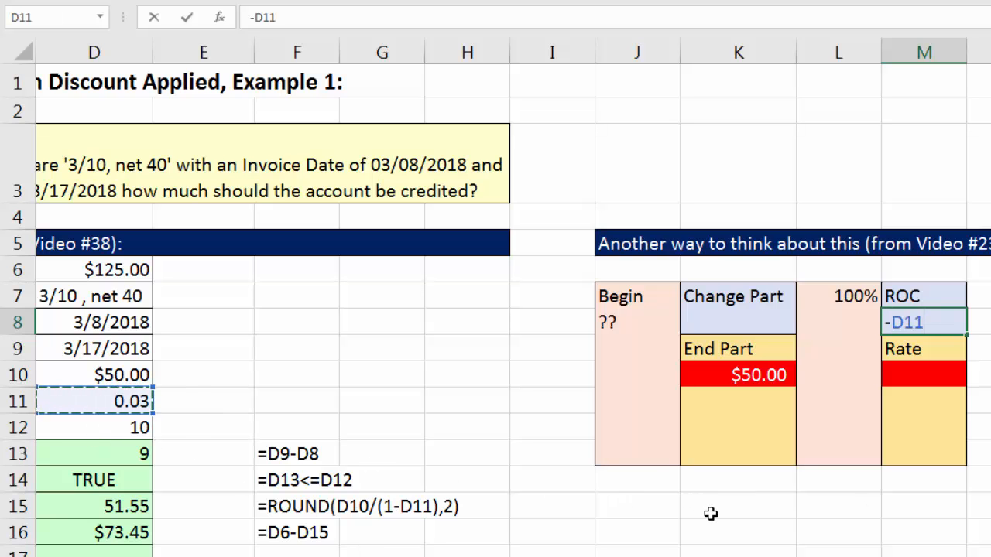
key("Return")
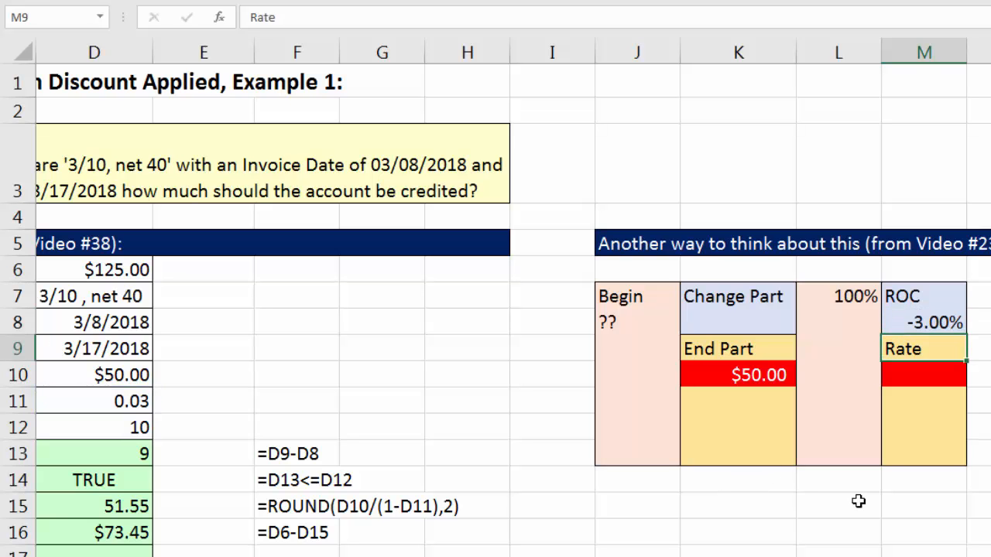
Calculate the Rate in M10 by adding the ROC to 100% with the formula =L7+M8
left_click(923, 323)
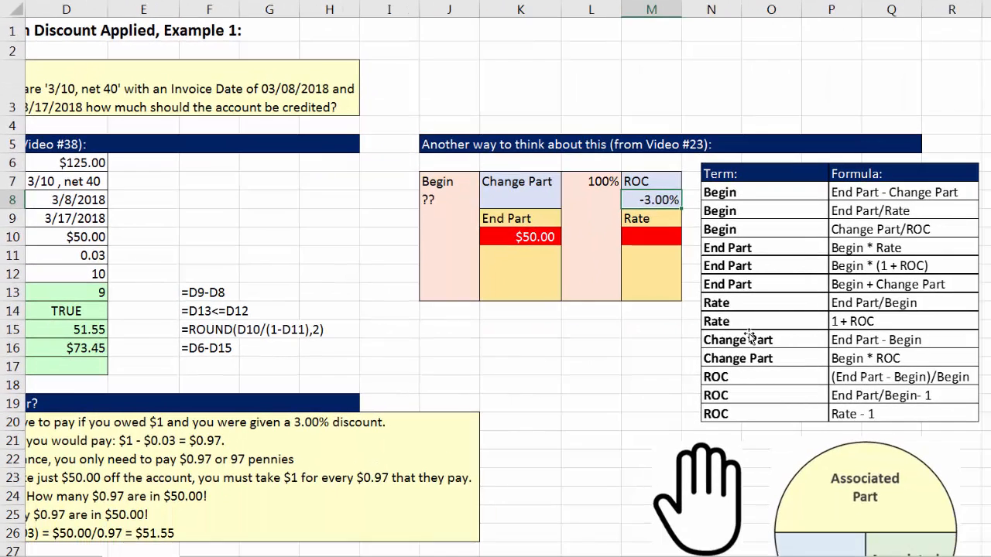
key("Down")
key("Down")
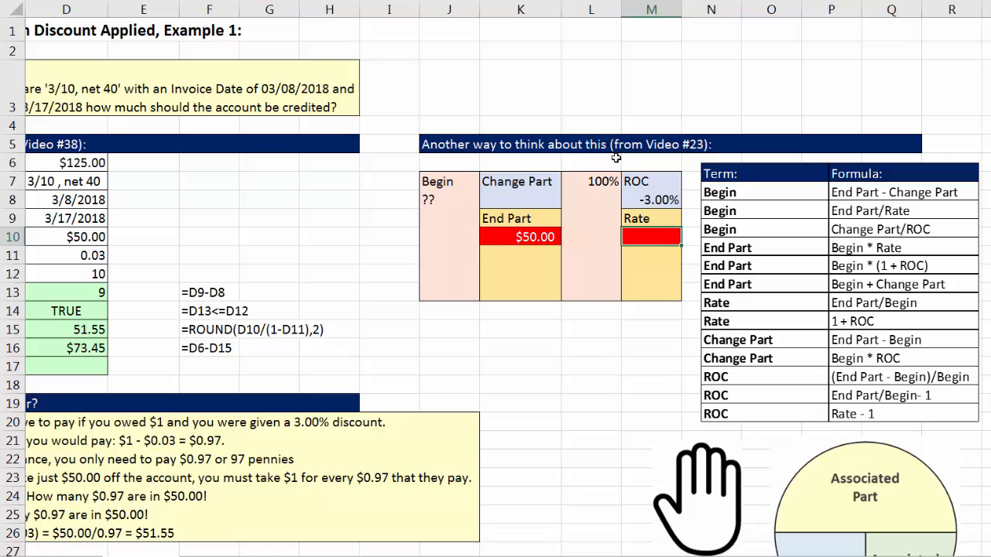
type("=")
left_click(600, 179)
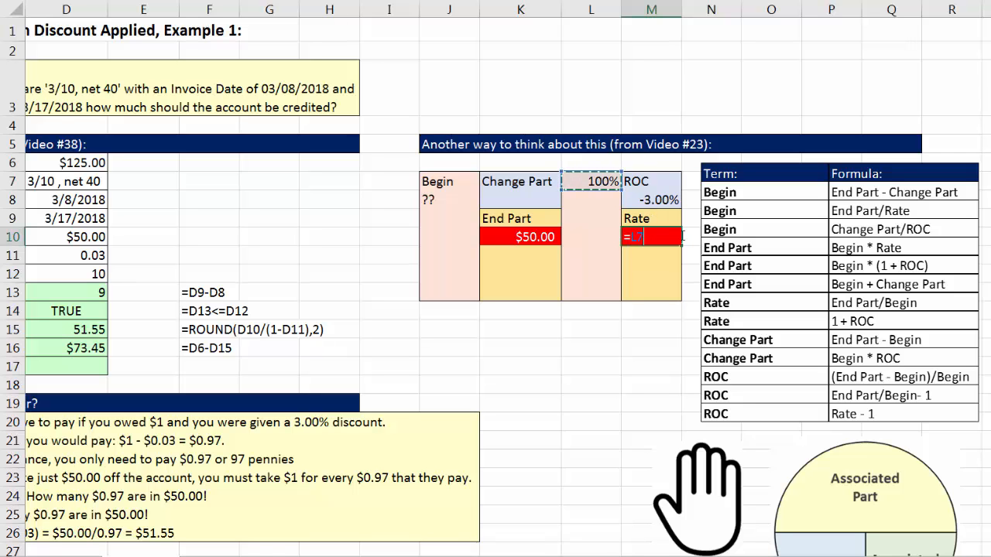
type("+")
left_click(652, 198)
key("Return")
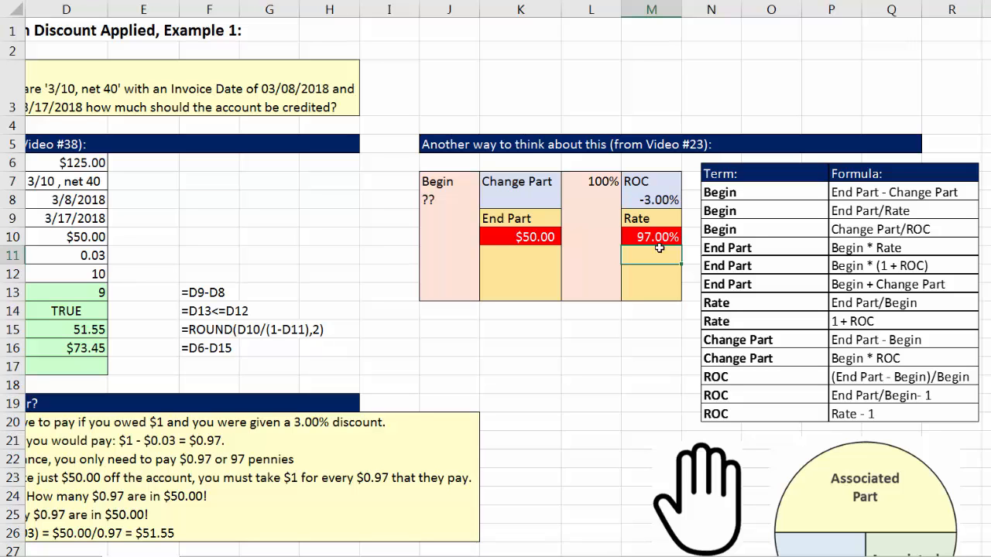
Move the Associated Part circle picture directly below the Begin/End Part diagram and cover its Begin section with the hand picture
left_click_drag(829, 512, 517, 375)
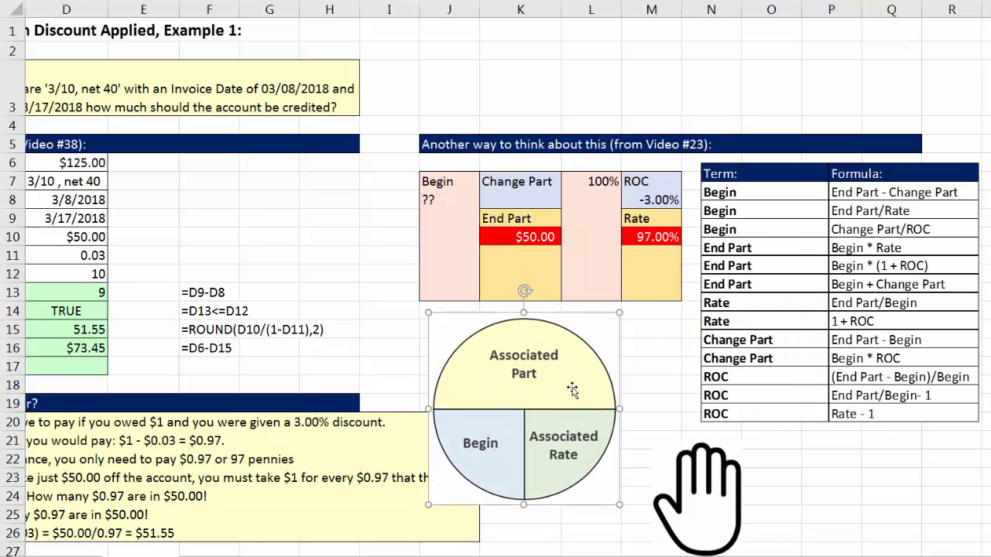
left_click_drag(713, 500, 695, 494)
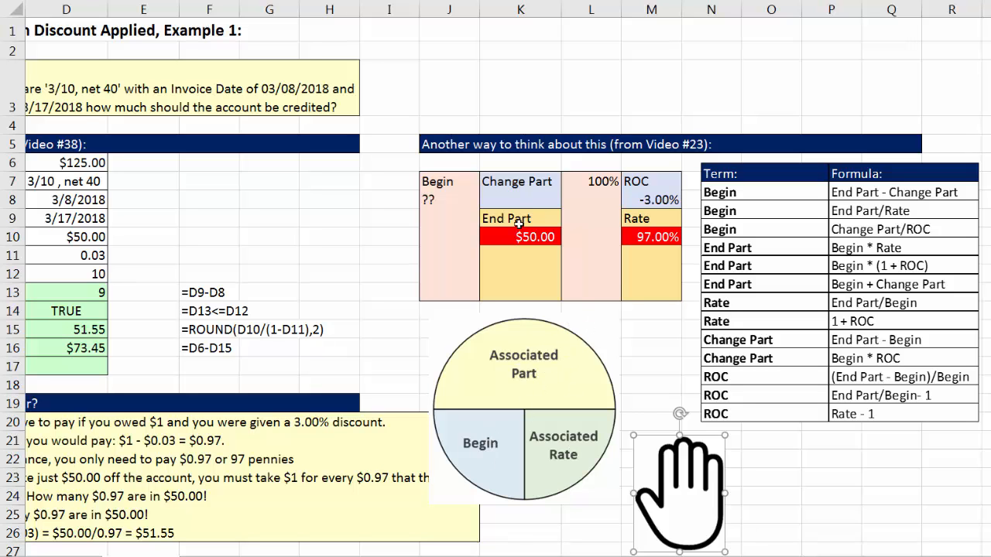
left_click(519, 184)
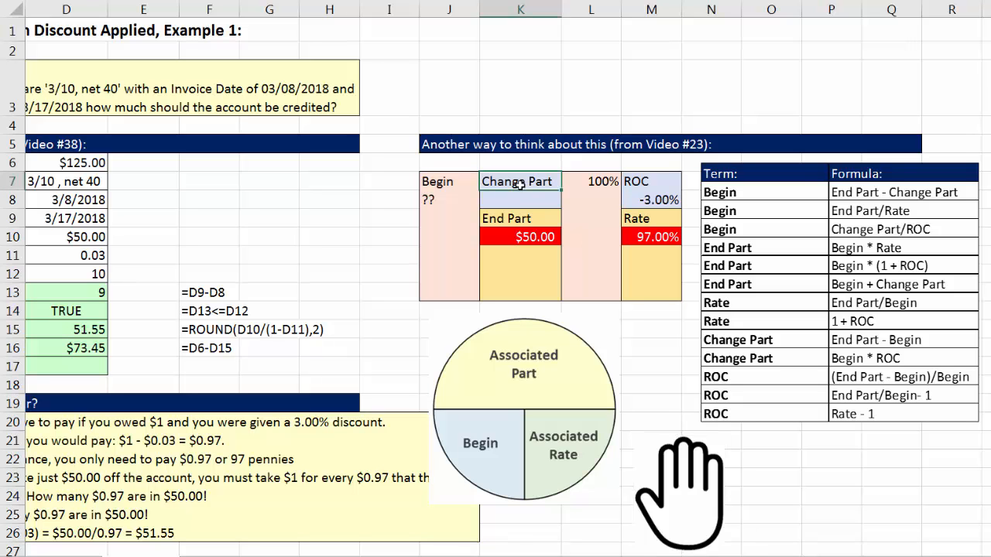
left_click(641, 180)
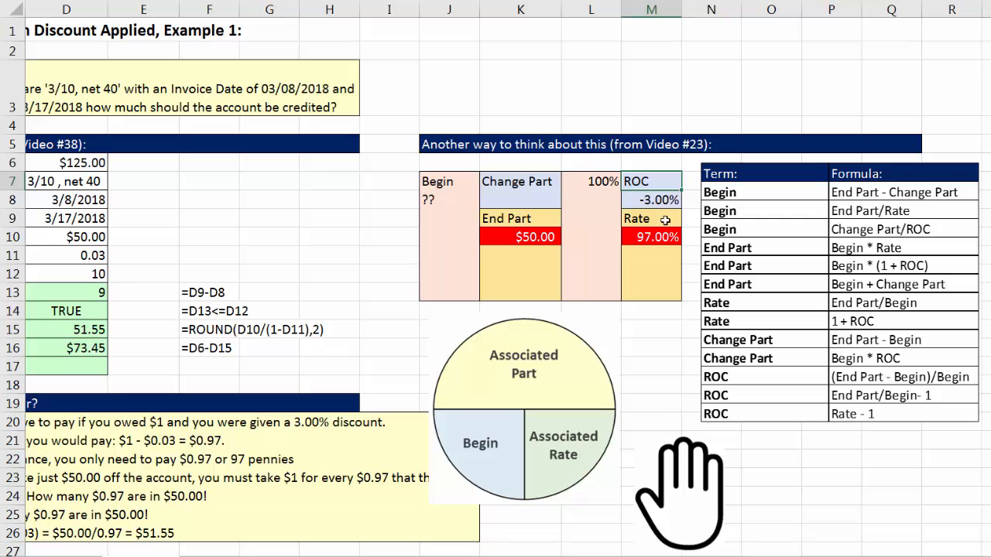
left_click(507, 219)
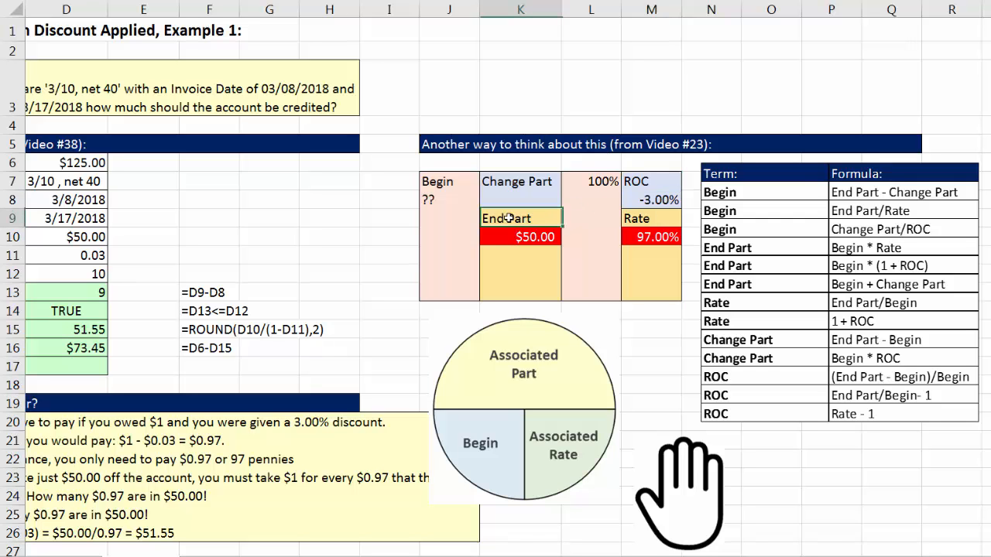
left_click(633, 217)
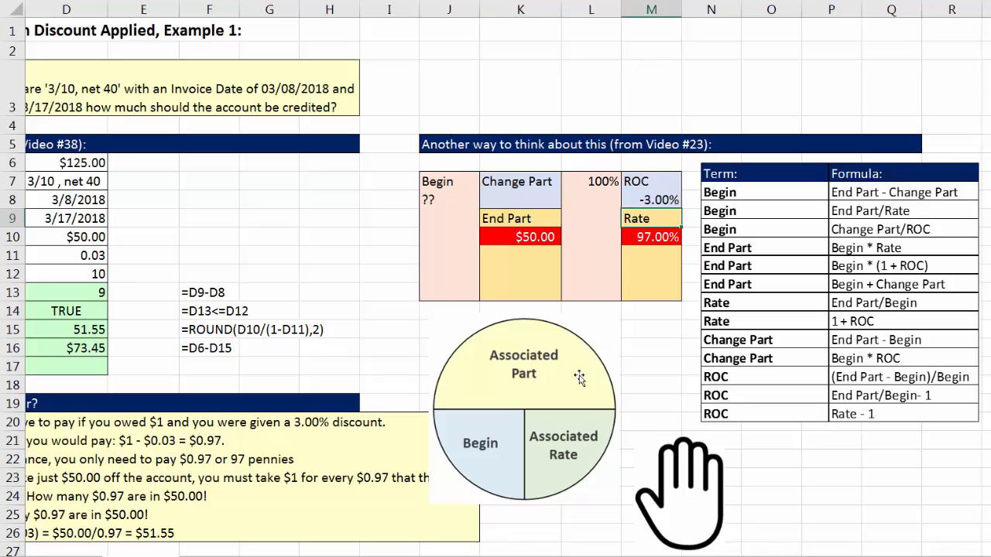
left_click(513, 219)
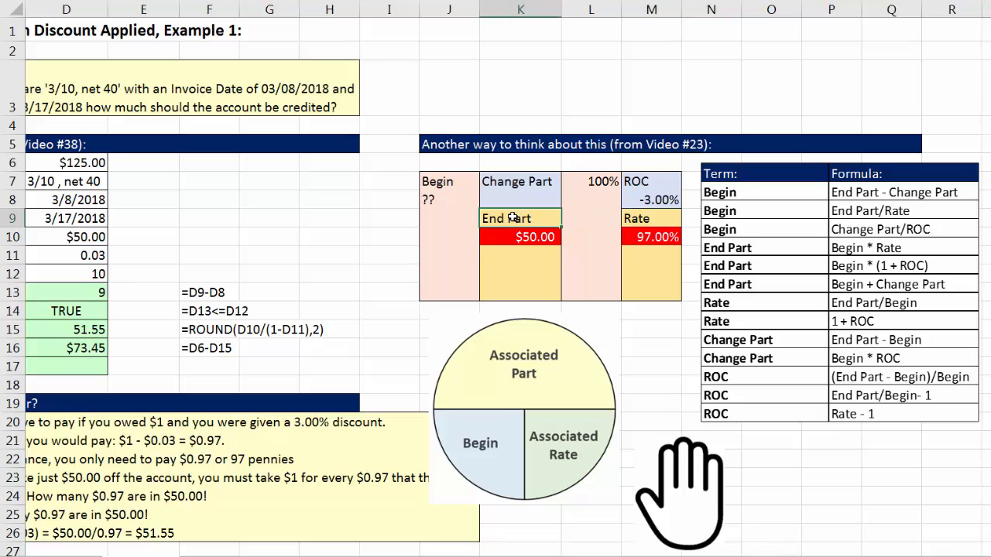
left_click(675, 223)
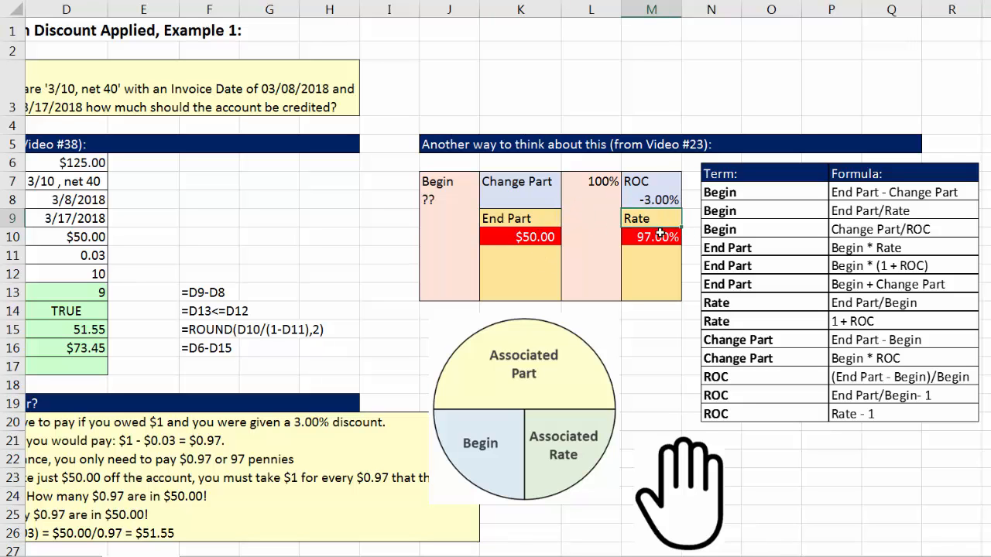
left_click(691, 483)
left_click_drag(691, 484, 463, 466)
left_click_drag(479, 465, 504, 460)
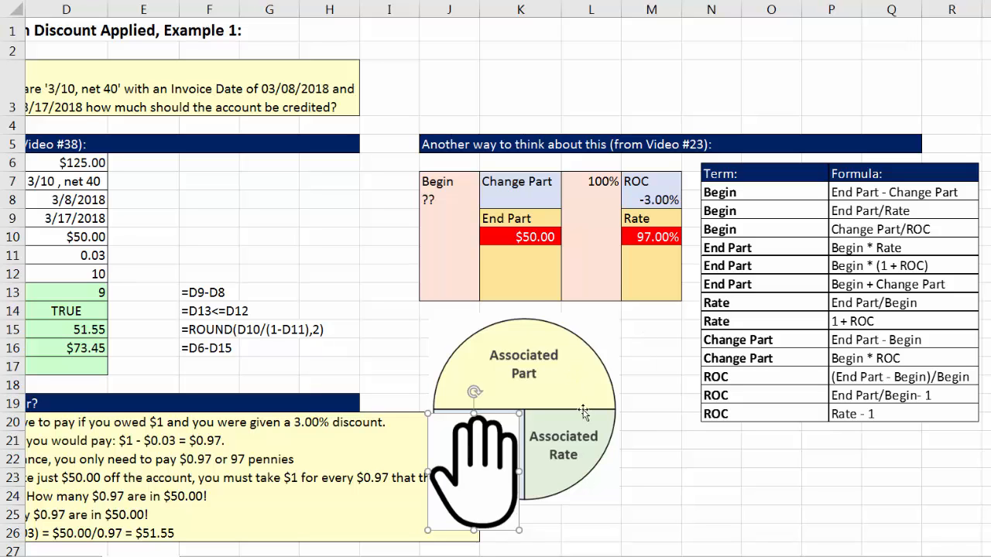
Replace the Begin placeholder in J8 with End Part divided by Rate, using the formula =K10/M10
left_click(439, 205)
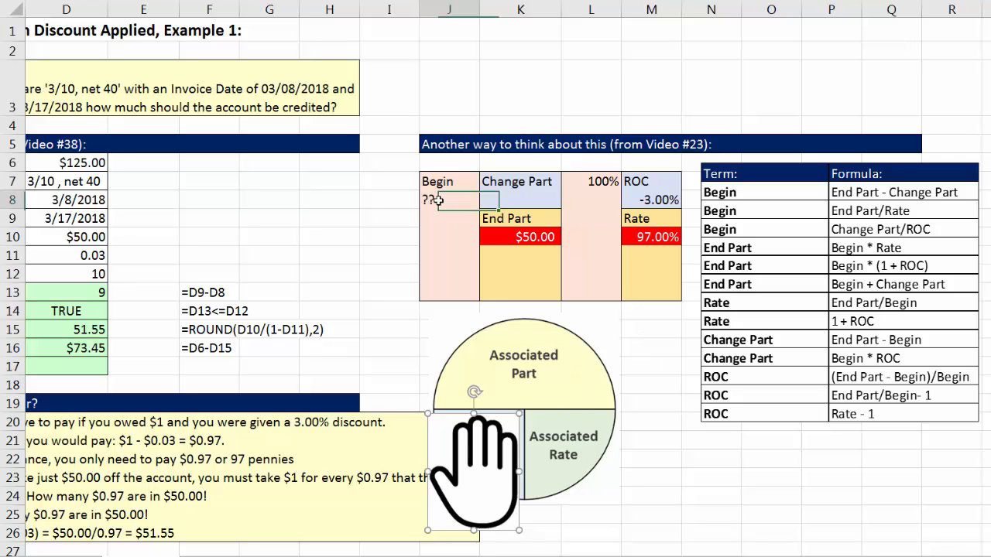
type("=")
left_click(517, 230)
type("/")
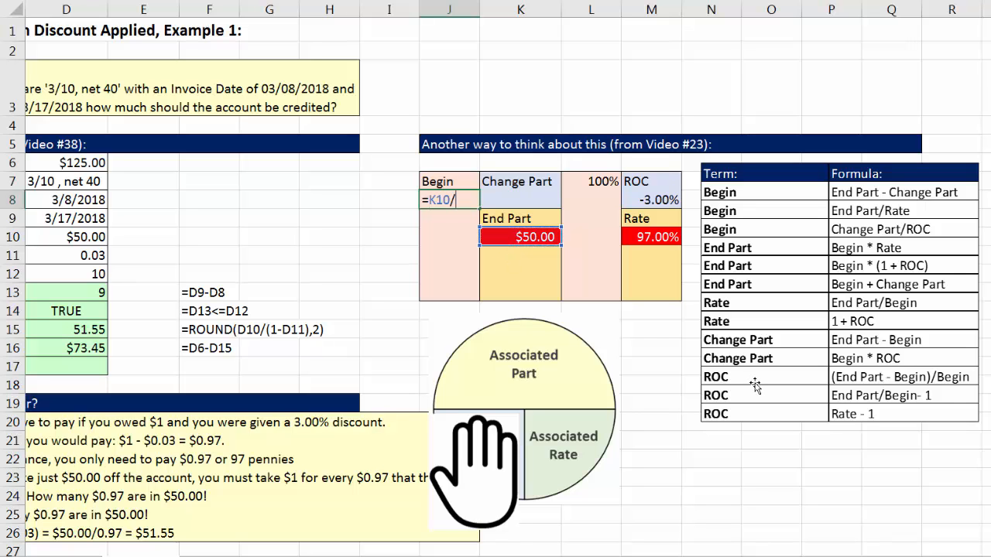
left_click(648, 238)
key("Return")
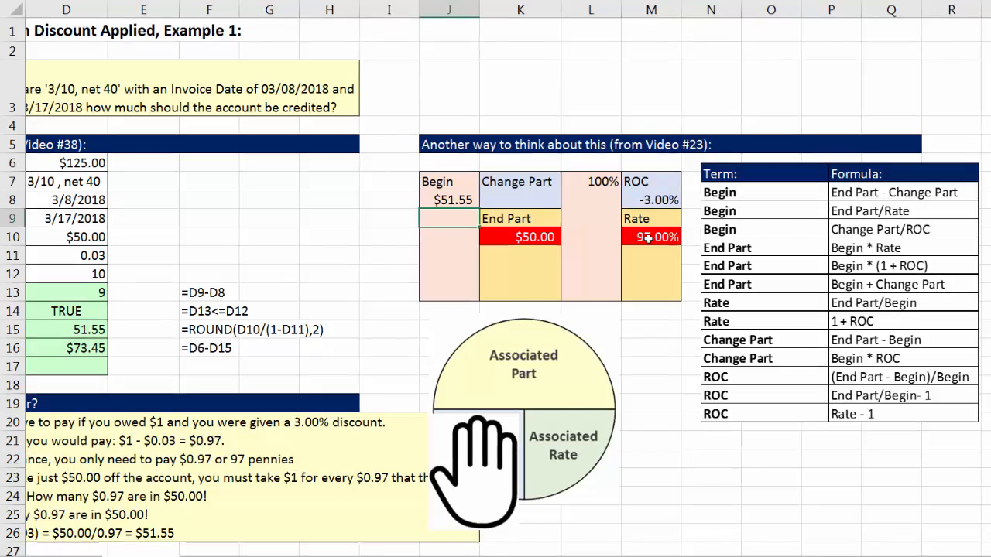
Check the credited amount in D17 against the discount with the formula =D15*(1-D11)
left_click_drag(863, 556, 839, 556)
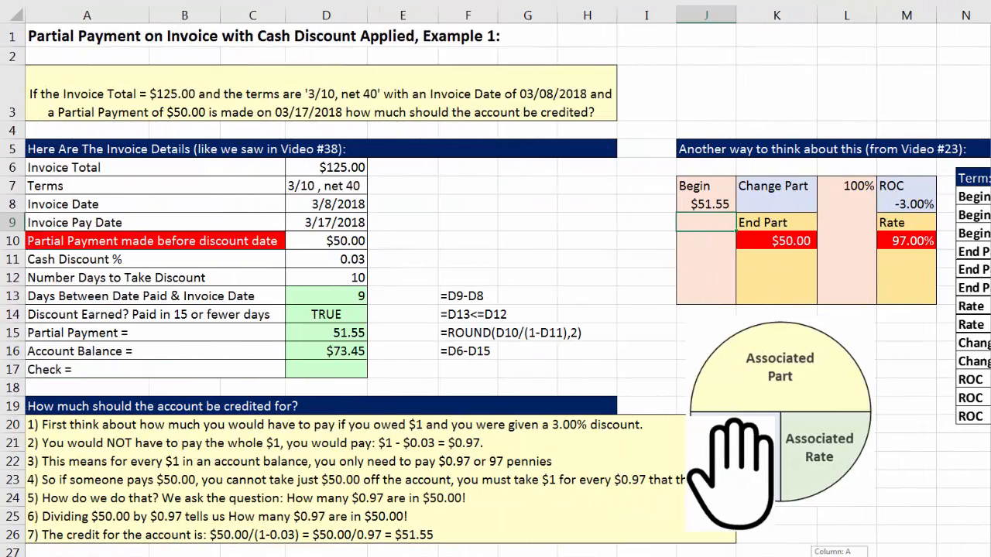
left_click(303, 371)
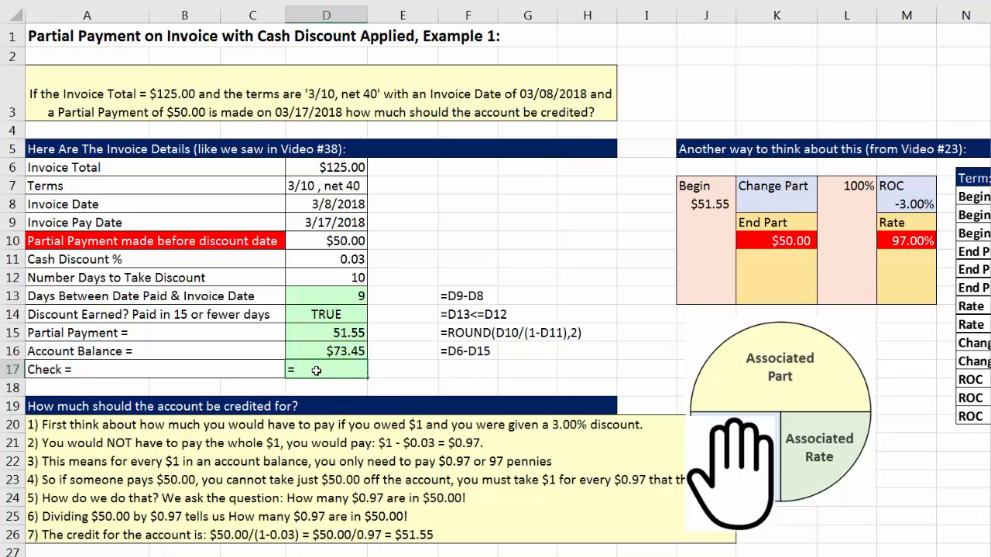
left_click(341, 337)
key("F2")
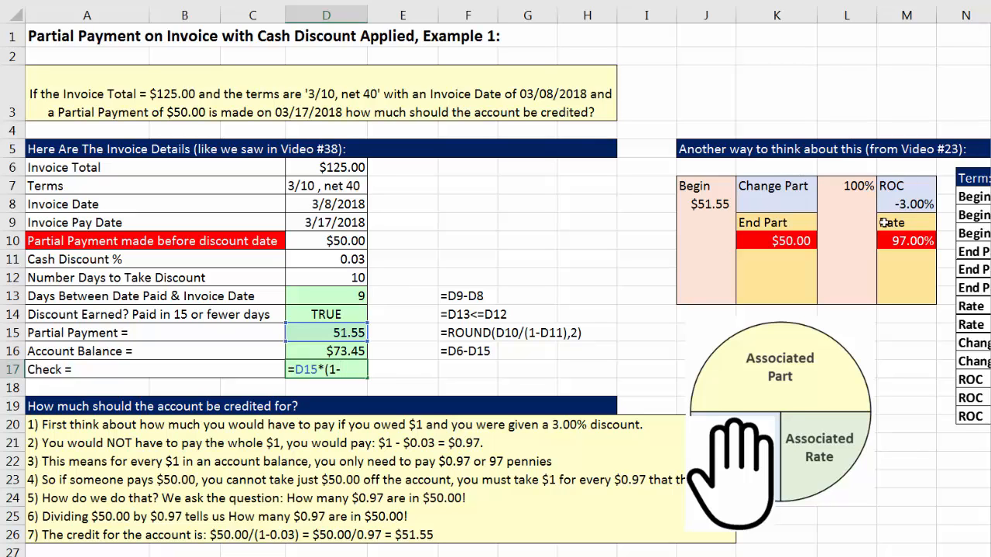
left_click(354, 265)
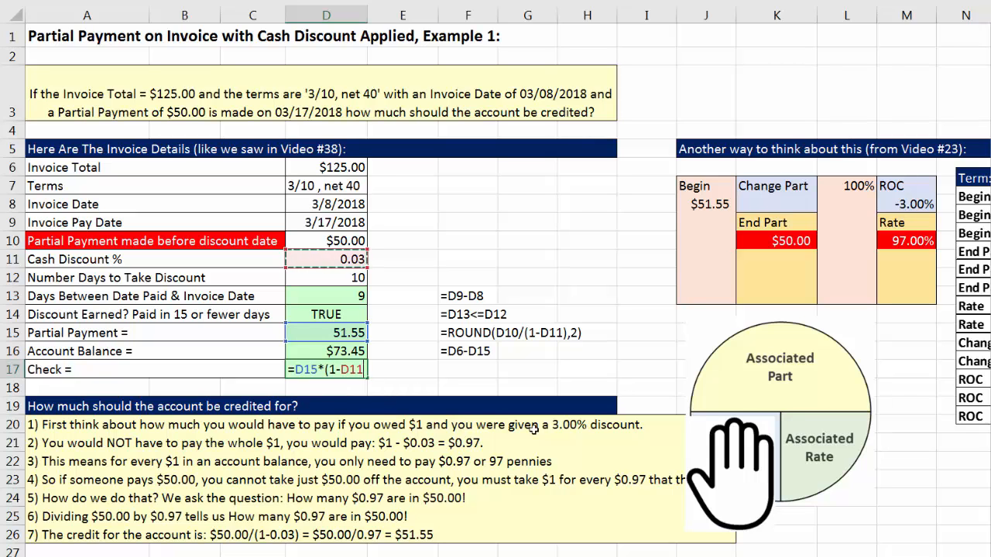
type(")")
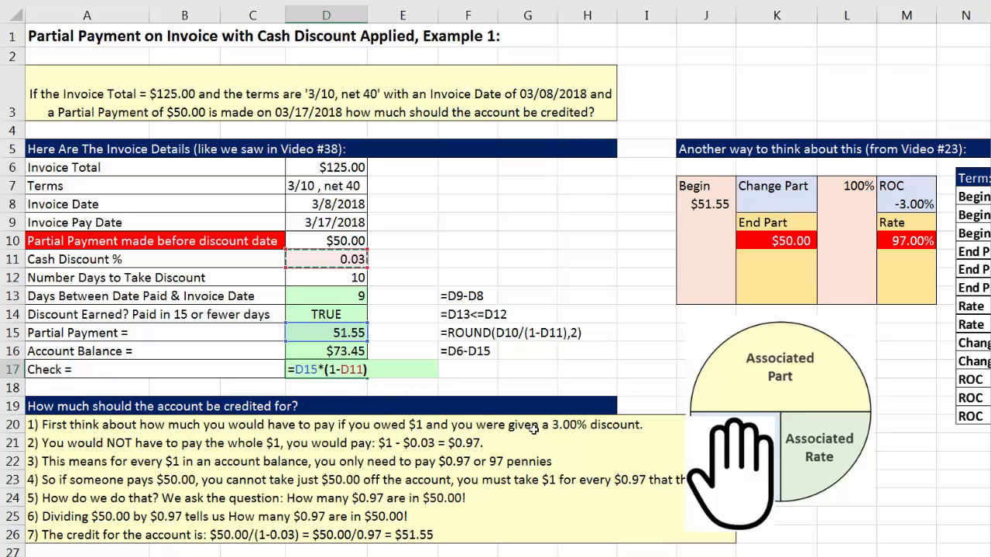
key("Return")
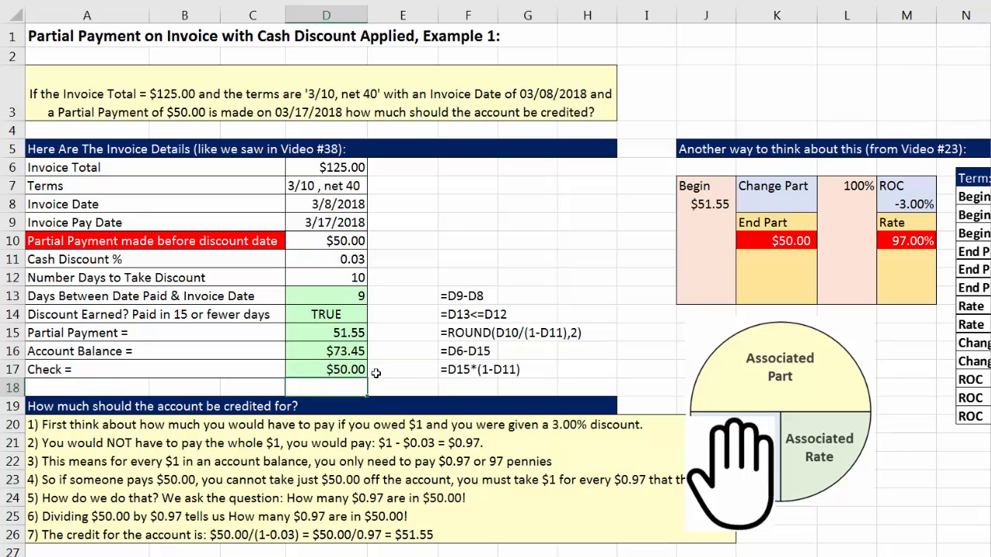
Examine the cash discount, invoice total and partial payment given for Example 2 in D35:D37
scroll(369, 393, "down", 6)
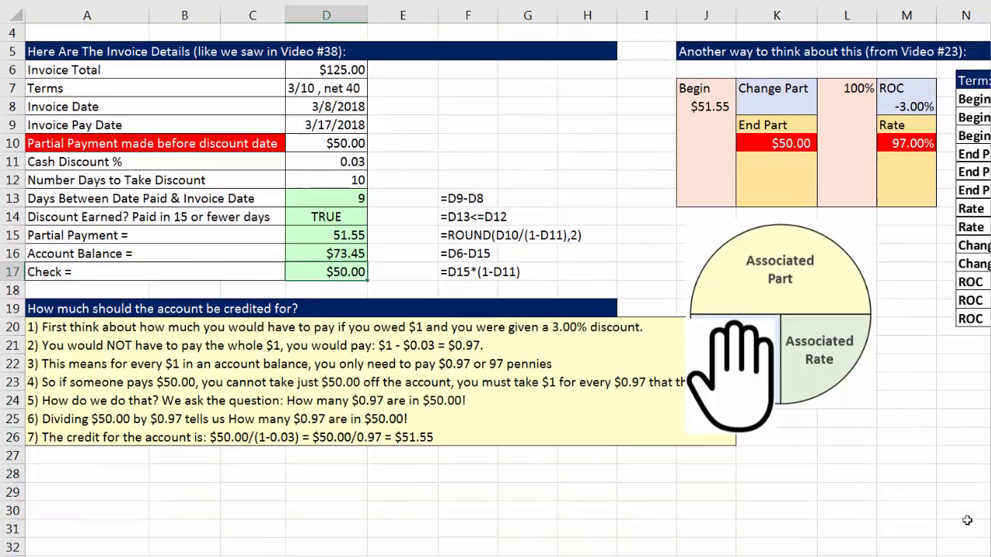
scroll(914, 498, "down", 3)
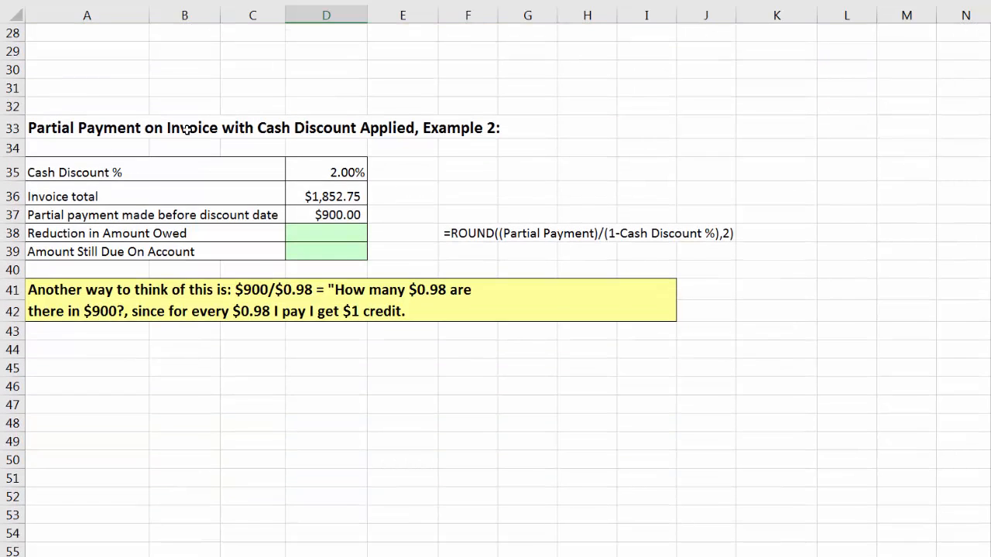
scroll(382, 157, "up", 3)
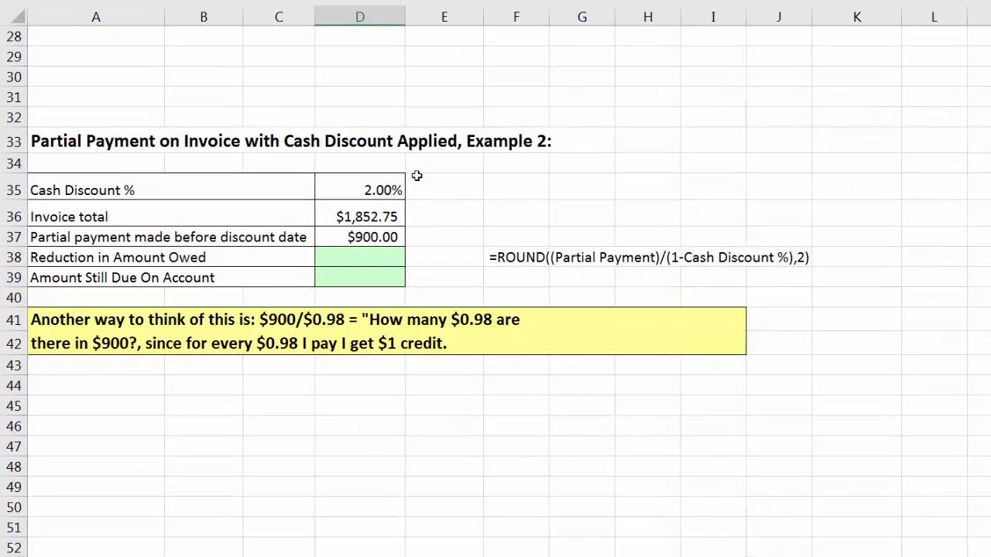
left_click(423, 218)
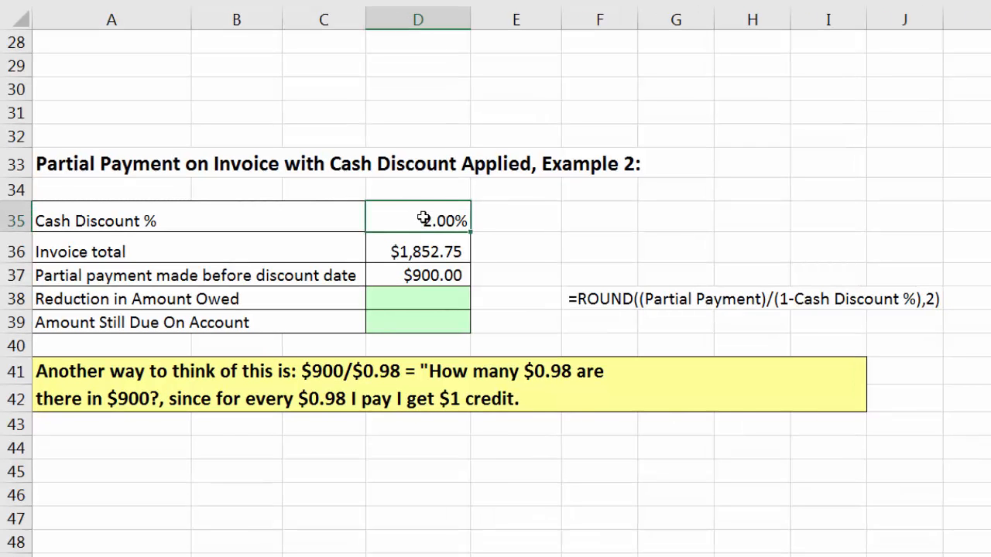
left_click(441, 253)
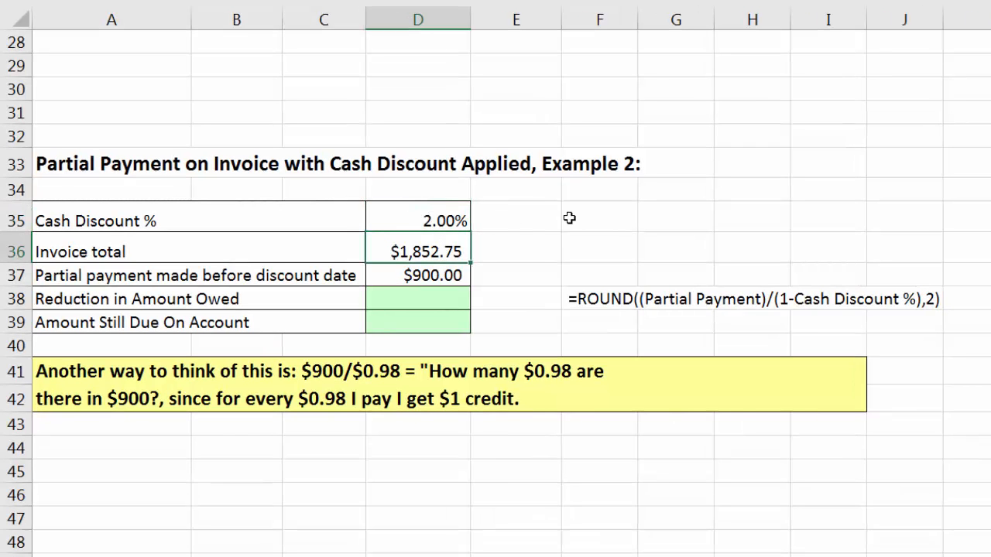
left_click(390, 283)
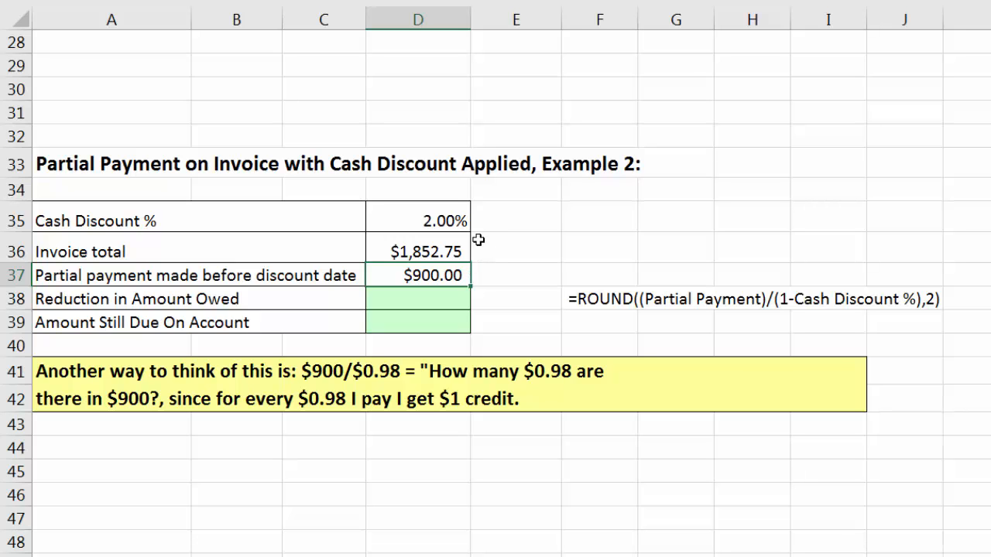
left_click(431, 245)
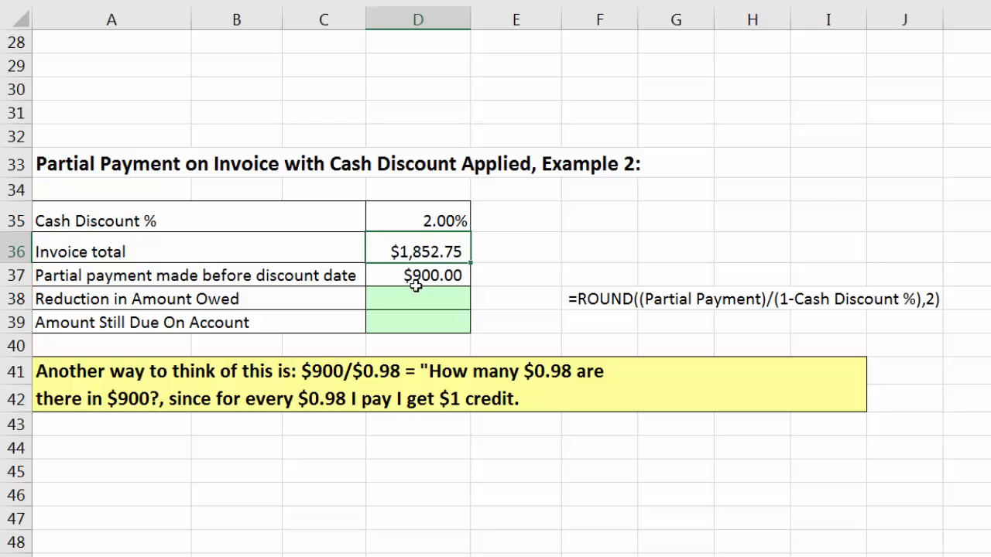
Calculate the Reduction in Amount Owed in D38 by dividing the partial payment by one minus the discount, using =D37/(1-D35)
left_click(393, 303)
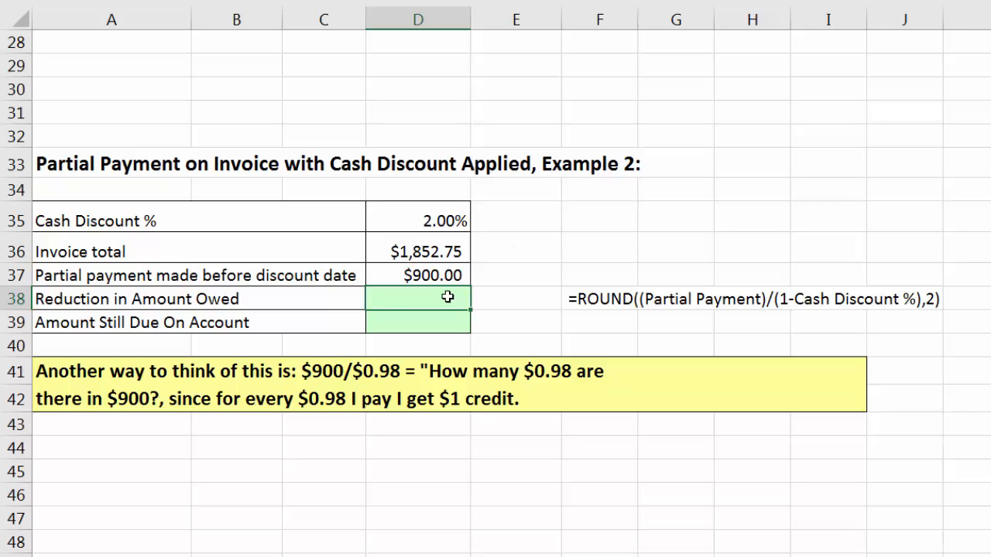
type("=")
key("Up")
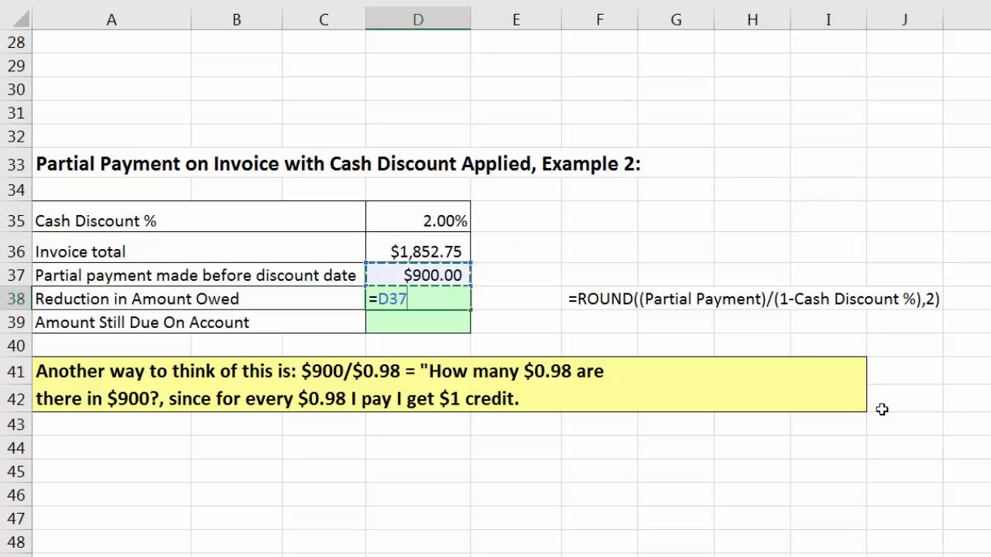
type("/(1-")
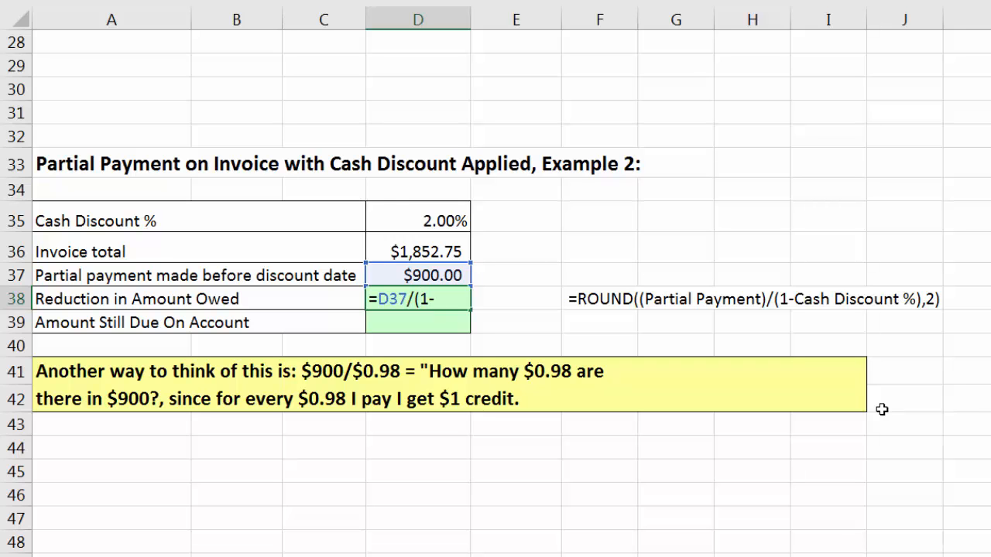
left_click(397, 214)
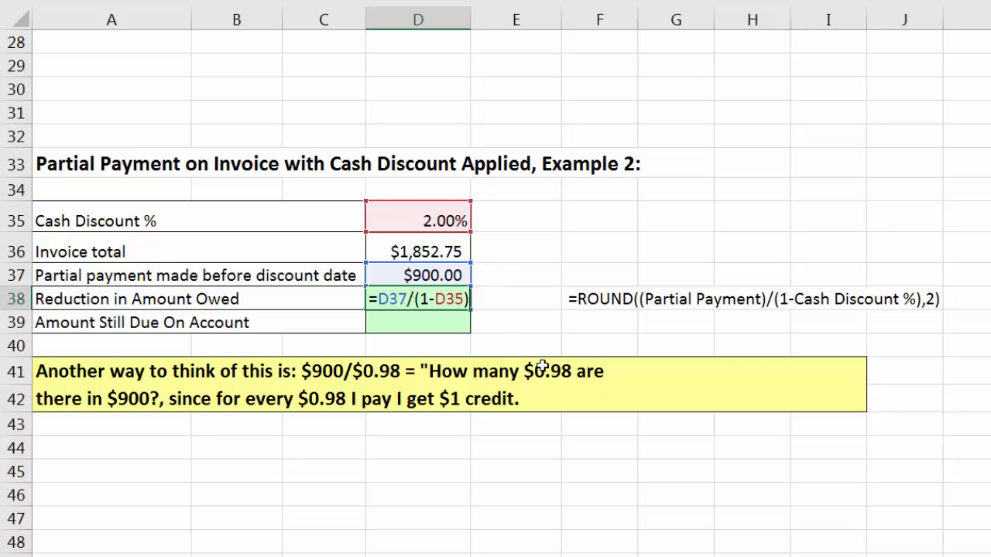
key("Return")
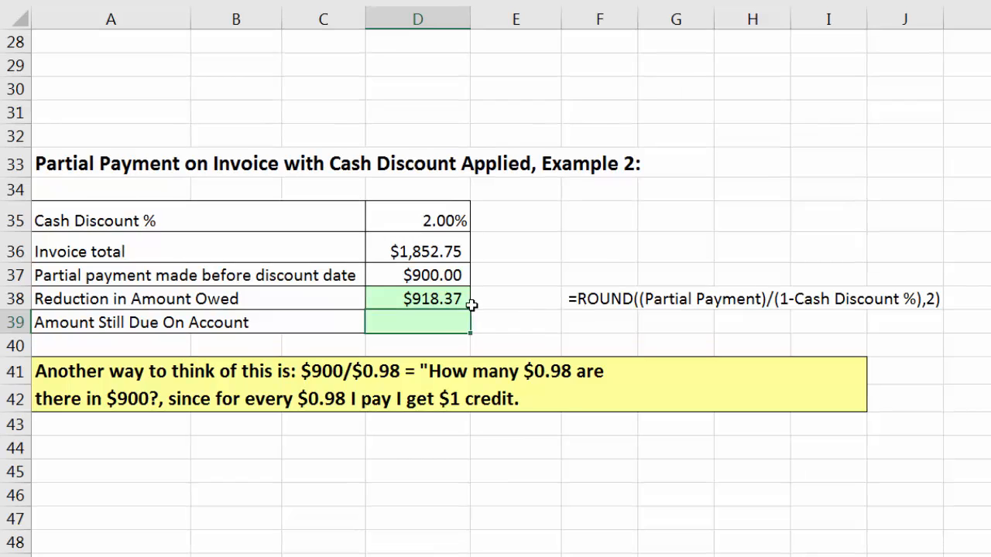
Round the Reduction in Amount Owed in D38 to two decimals by changing its formula to =ROUND(D37/(1-D35),2)
left_click(403, 298)
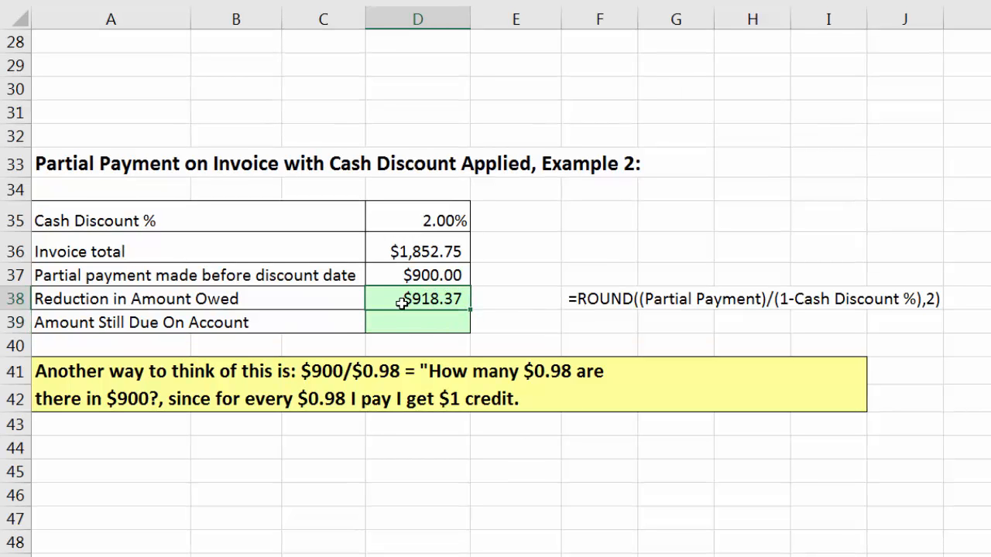
key("F2")
left_click(378, 300)
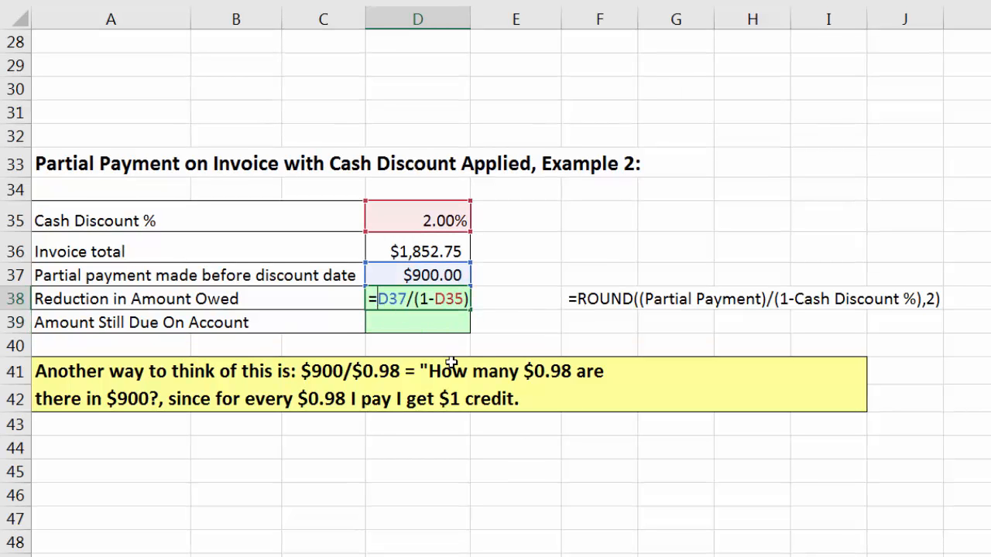
type("roun")
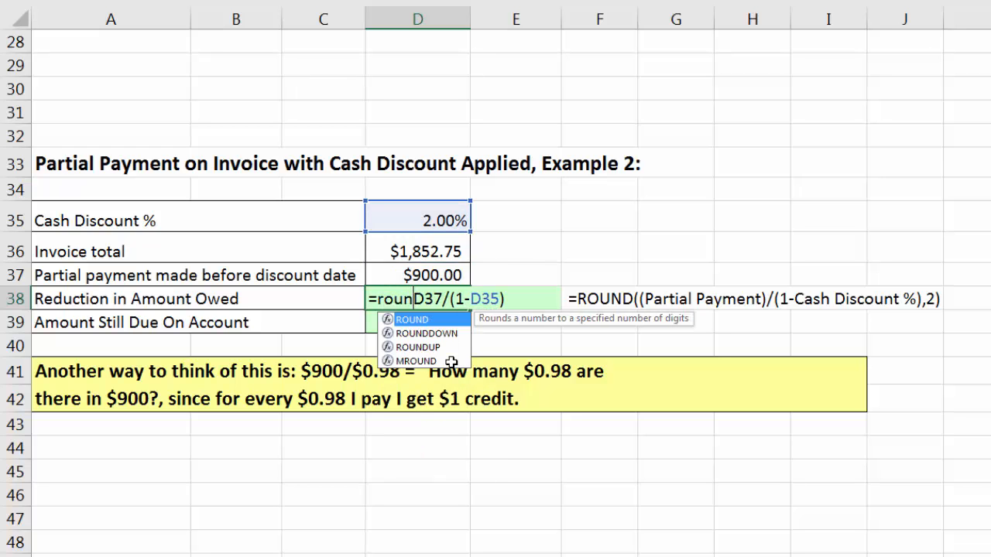
key("Tab")
left_click(547, 298)
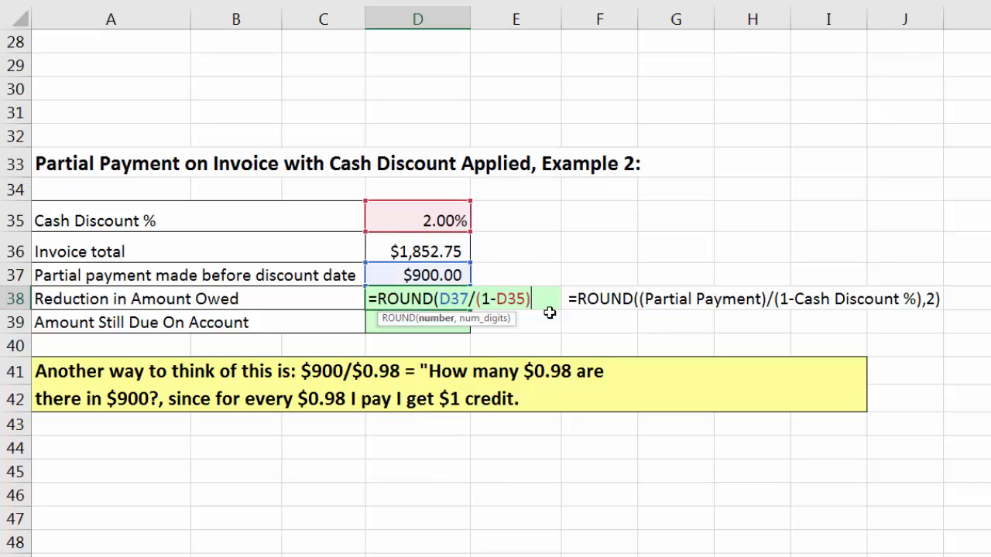
type(",2")
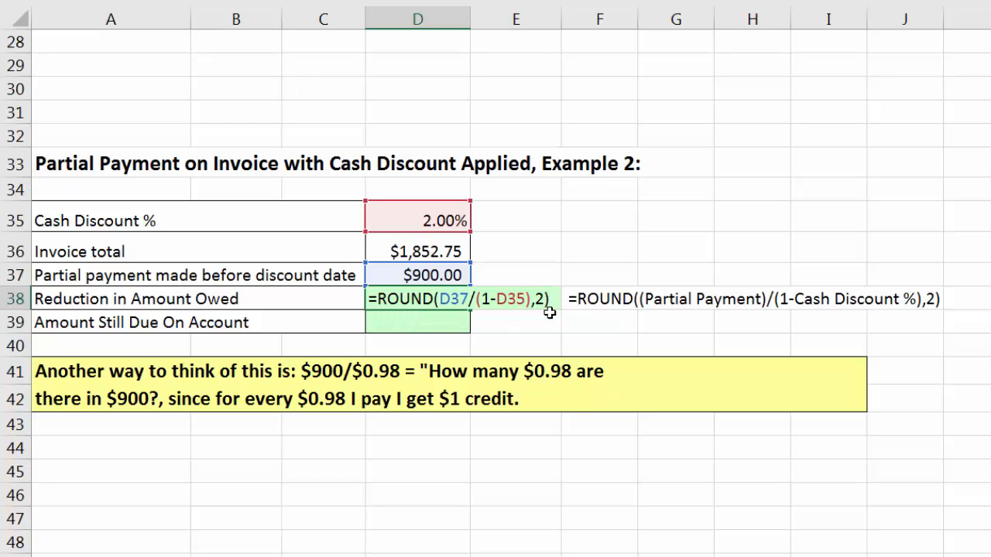
key("Return")
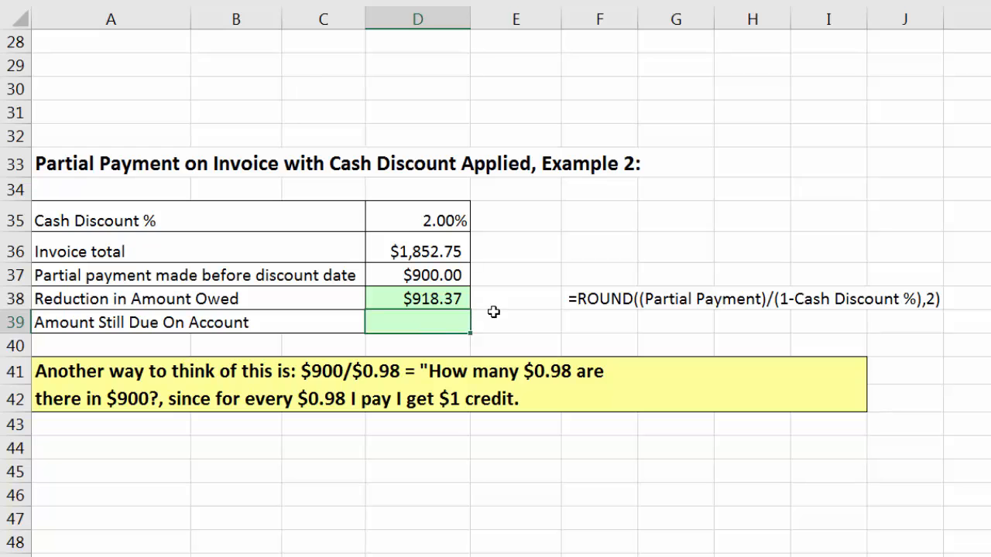
Calculate the Amount Still Due On Account in D39 by subtracting the reduction from the invoice total with =D36-D38
type("=")
left_click(406, 249)
type("-")
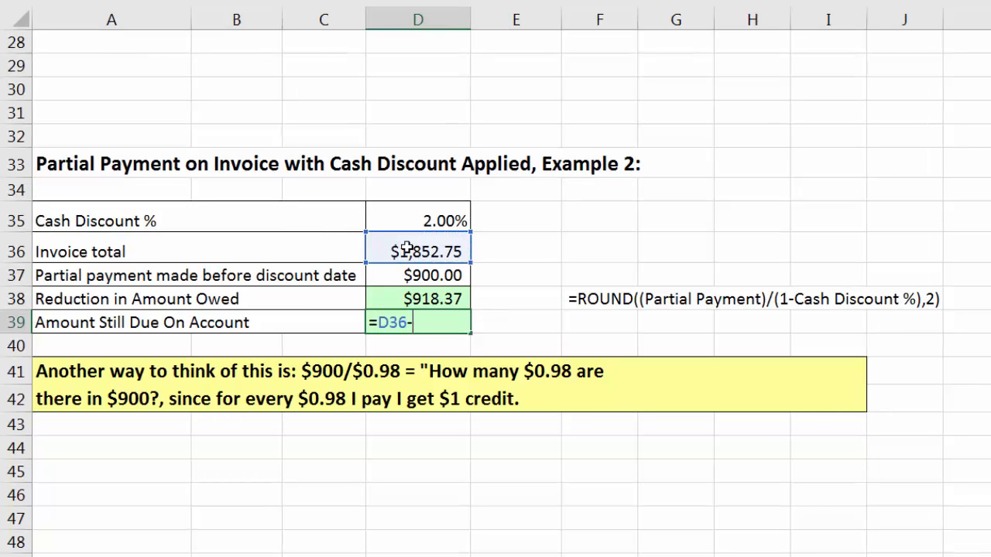
key("Up")
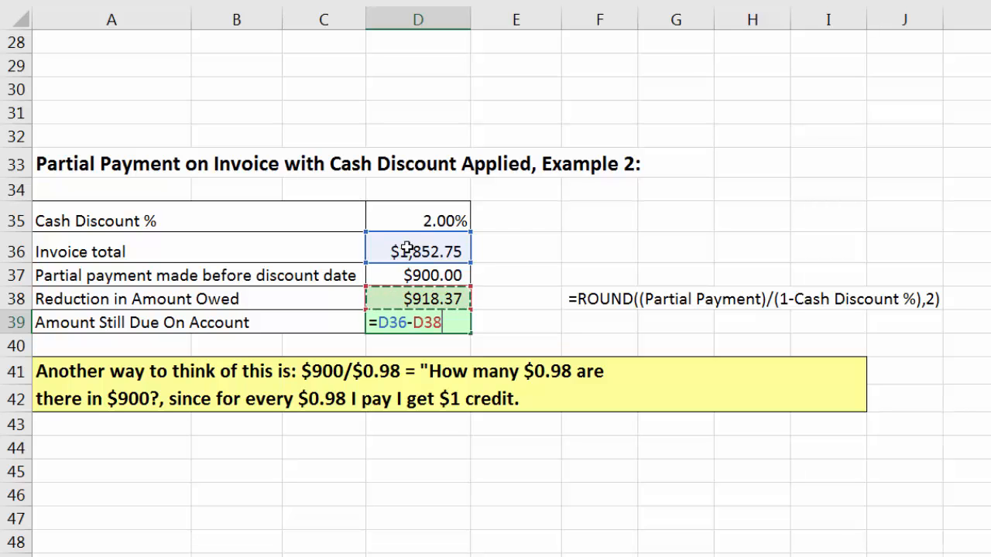
key("Return")
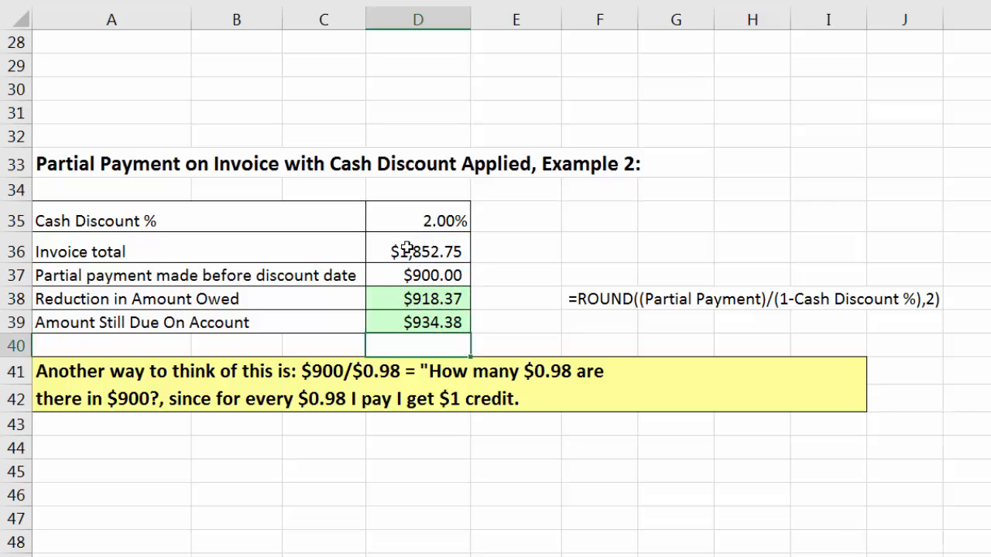
Review the reduction and amount still due in Example 2, and the terms and partial payment in Example 1
left_click(418, 300)
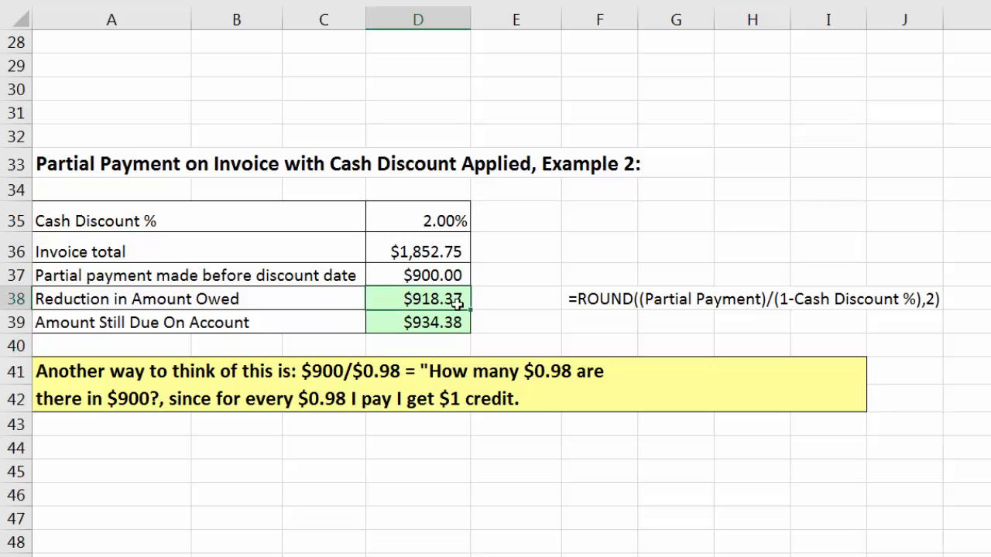
left_click(416, 324)
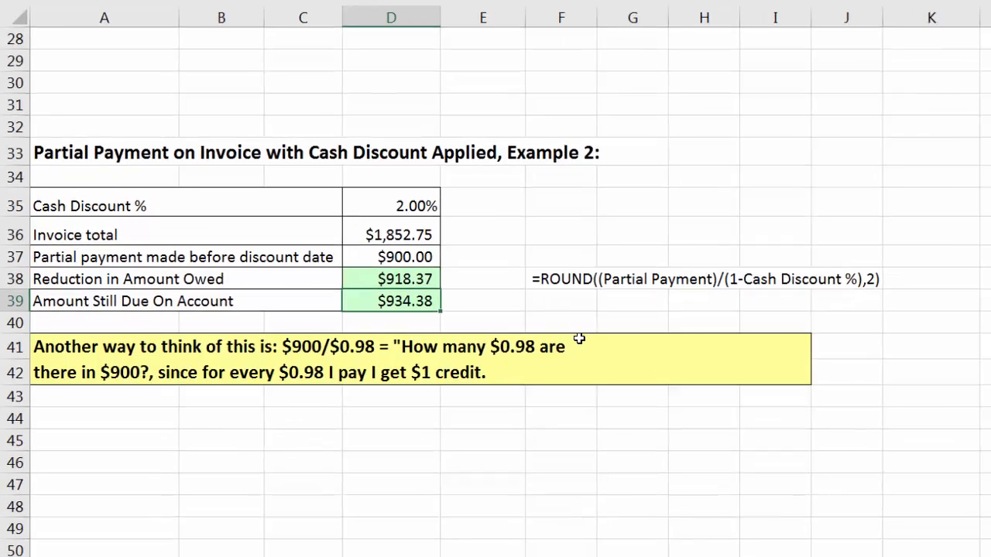
scroll(582, 486, "up", 9)
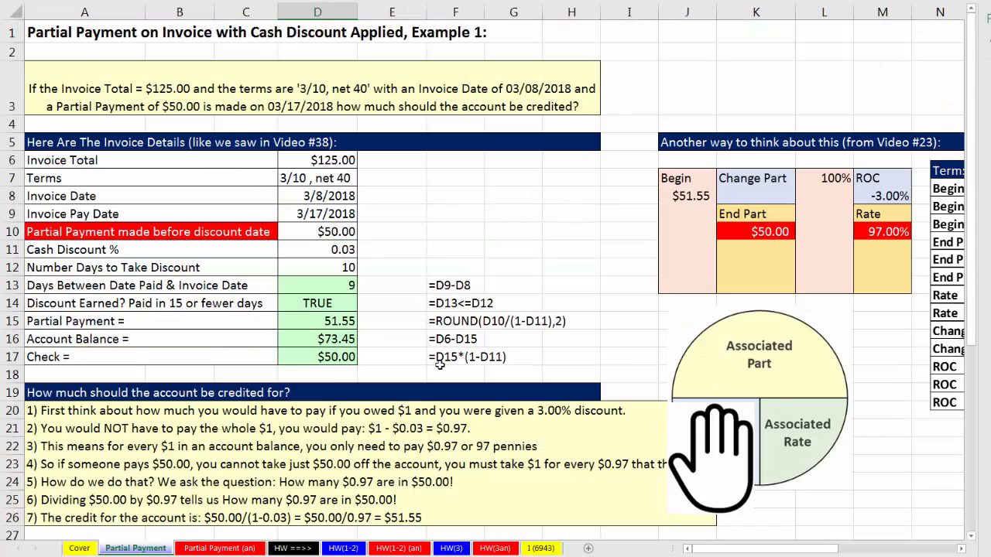
left_click(328, 179)
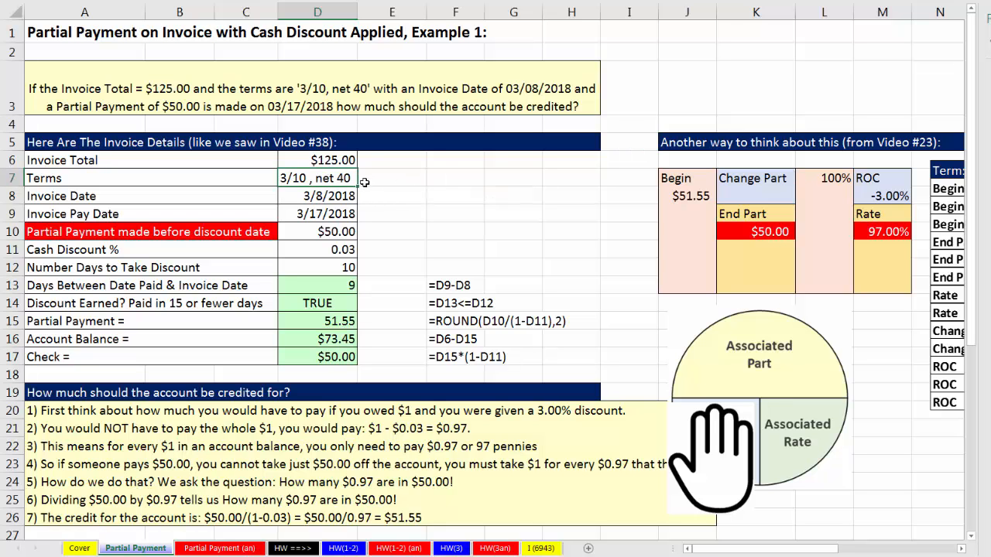
left_click(343, 231)
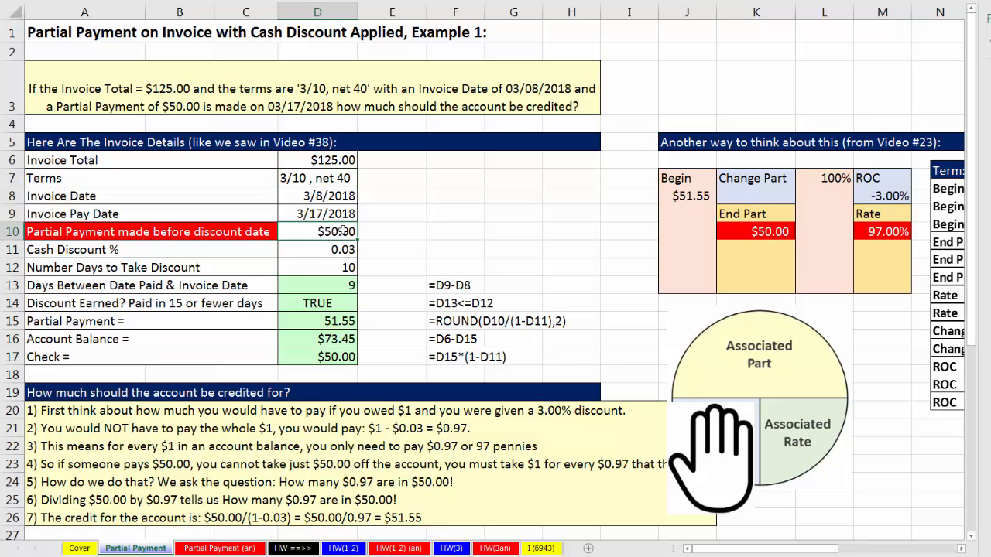